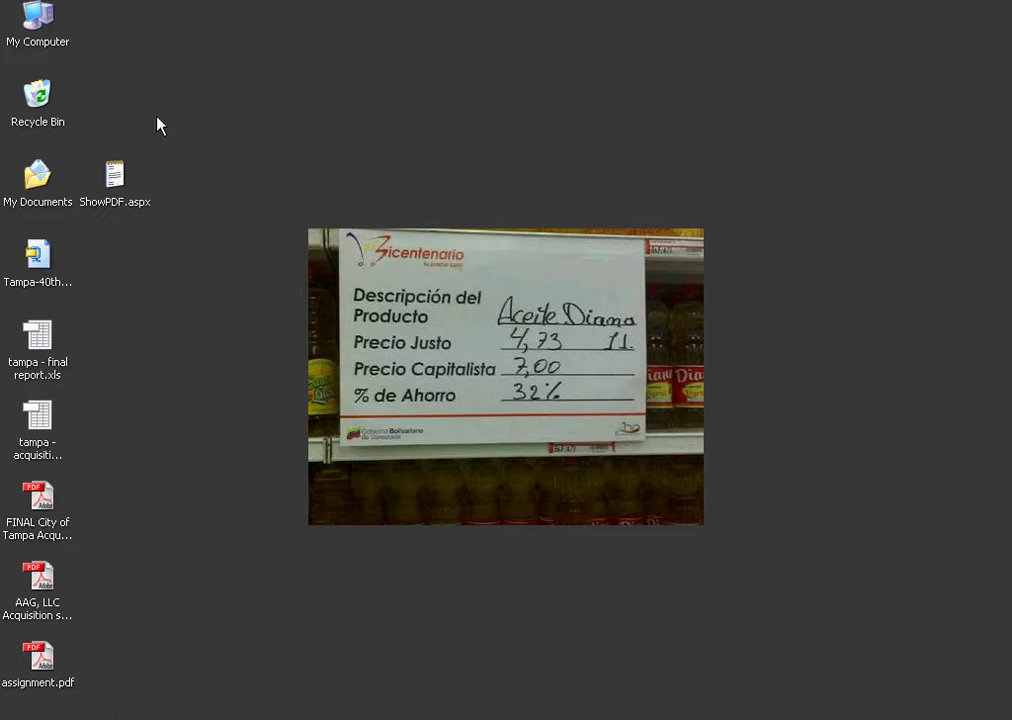
# Step: Move ShowPDF.aspx to the row beside My Computer and create six copies of it on the desktop
pyautogui.moveTo(128, 208); pyautogui.dragTo(128, 48)
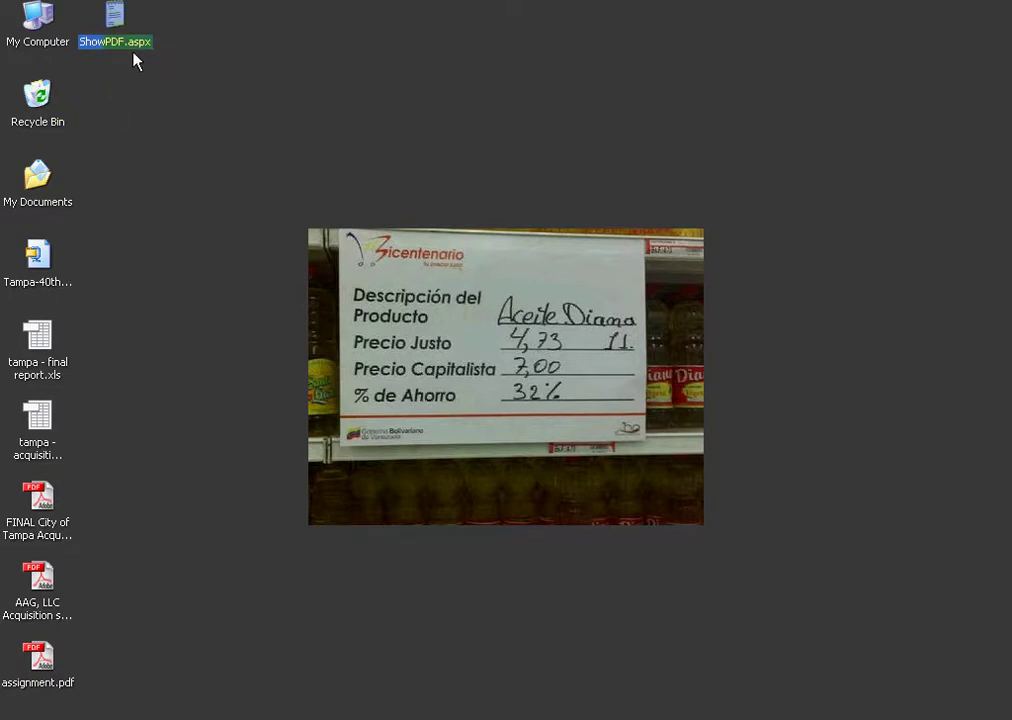
pyautogui.moveTo(115, 22); pyautogui.dragTo(128, 86)
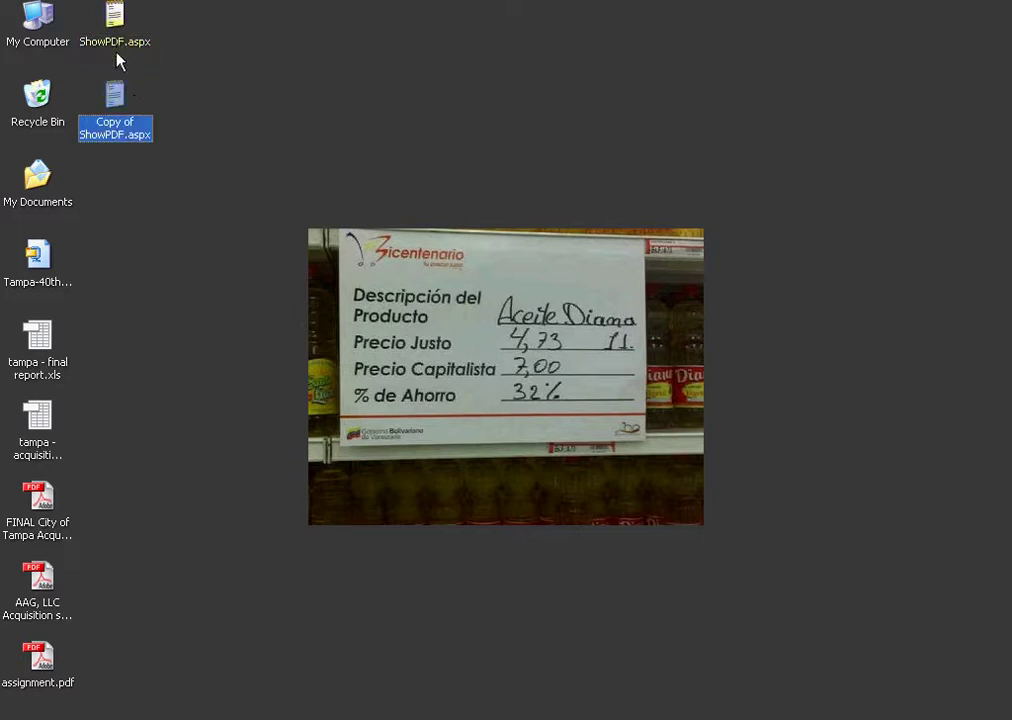
pyautogui.hotkey('ctrl', 'v')
pyautogui.hotkey('ctrl', 'v')
pyautogui.hotkey('ctrl', 'v')
pyautogui.hotkey('ctrl', 'v')
pyautogui.hotkey('ctrl', 'v')
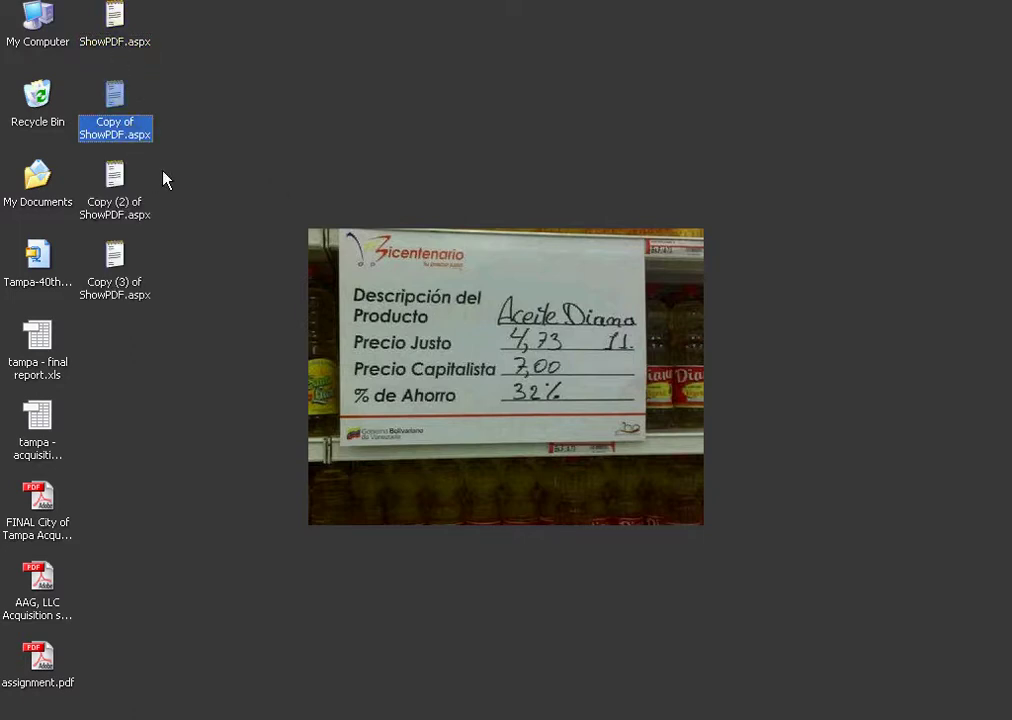
# Step: Rename the first copy of ShowPDF.aspx as two.aspx and the second copy as three.aspx
pyautogui.click(129, 124)
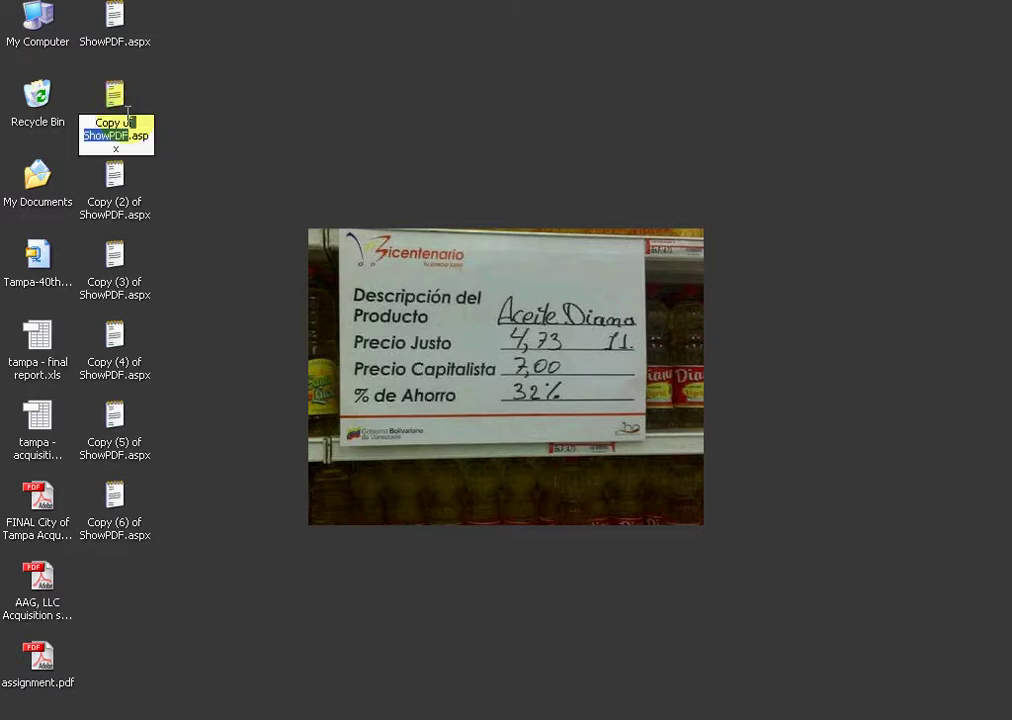
pyautogui.write('two.aspx')
pyautogui.press('Return')
pyautogui.press('Down')
pyautogui.press('F2')
pyautogui.write('three')
pyautogui.press('Return')
# Step: Rename the third copy as four.aspx and delete the three remaining copies of ShowPDF.aspx
pyautogui.press('Down')
pyautogui.press('F2')
pyautogui.press('Right')
pyautogui.hotkey('shift', 'Home')
pyautogui.write('four')
pyautogui.press('Return')
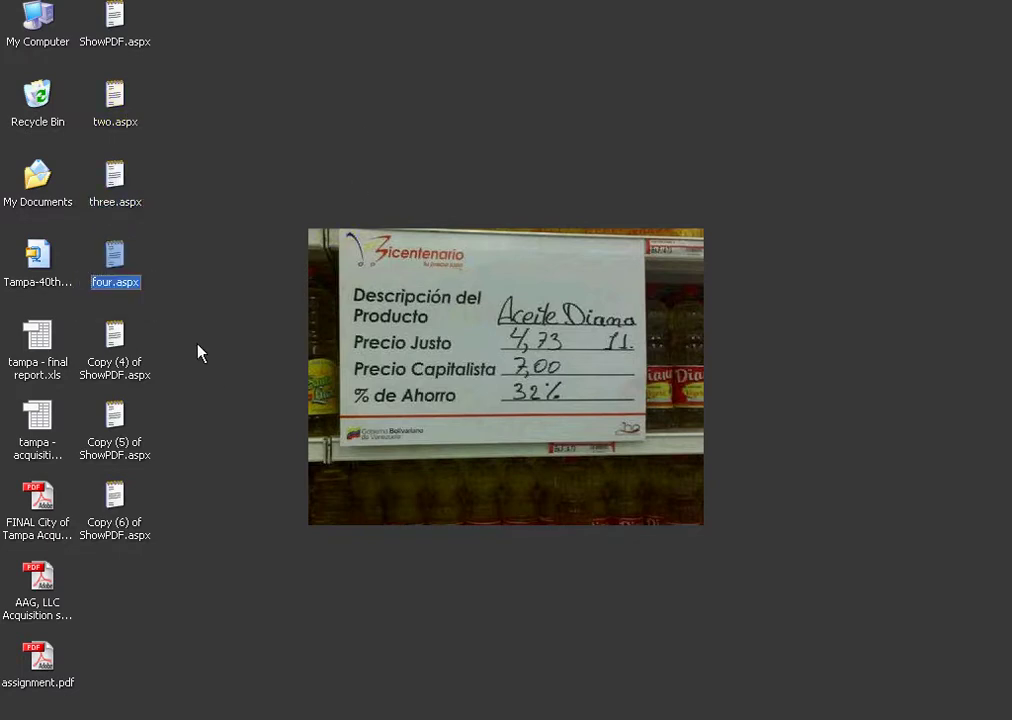
pyautogui.moveTo(192, 334); pyautogui.dragTo(124, 530)
pyautogui.press('Delete')
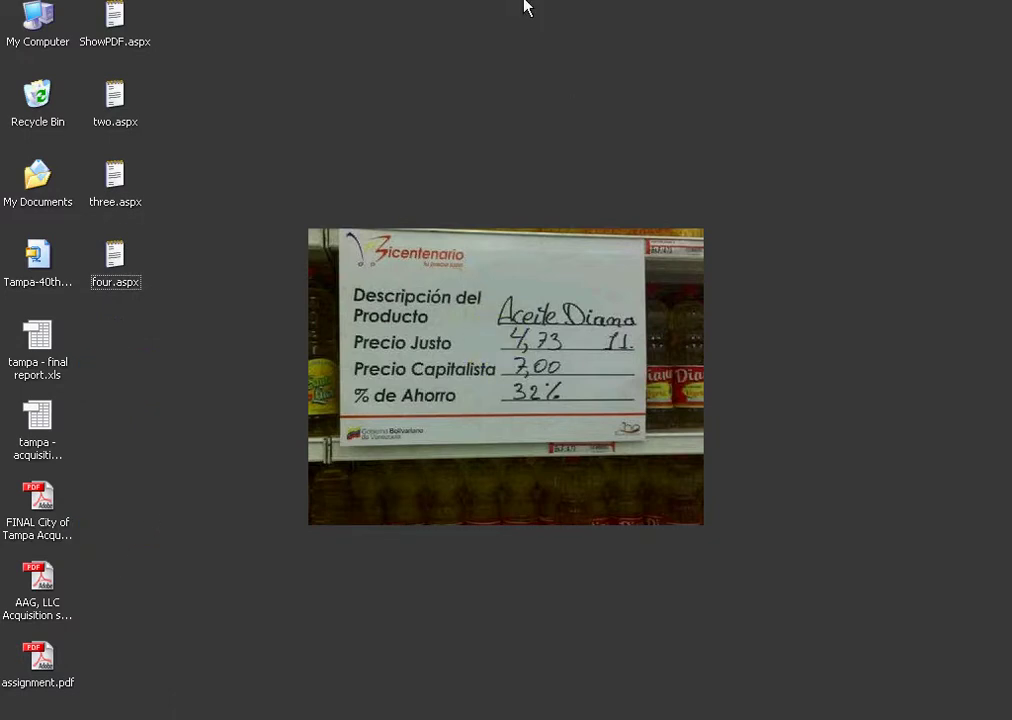
# Step: Rename the original ShowPDF.aspx as ShowPDF.pdf and accept the file extension change
pyautogui.click(140, 38)
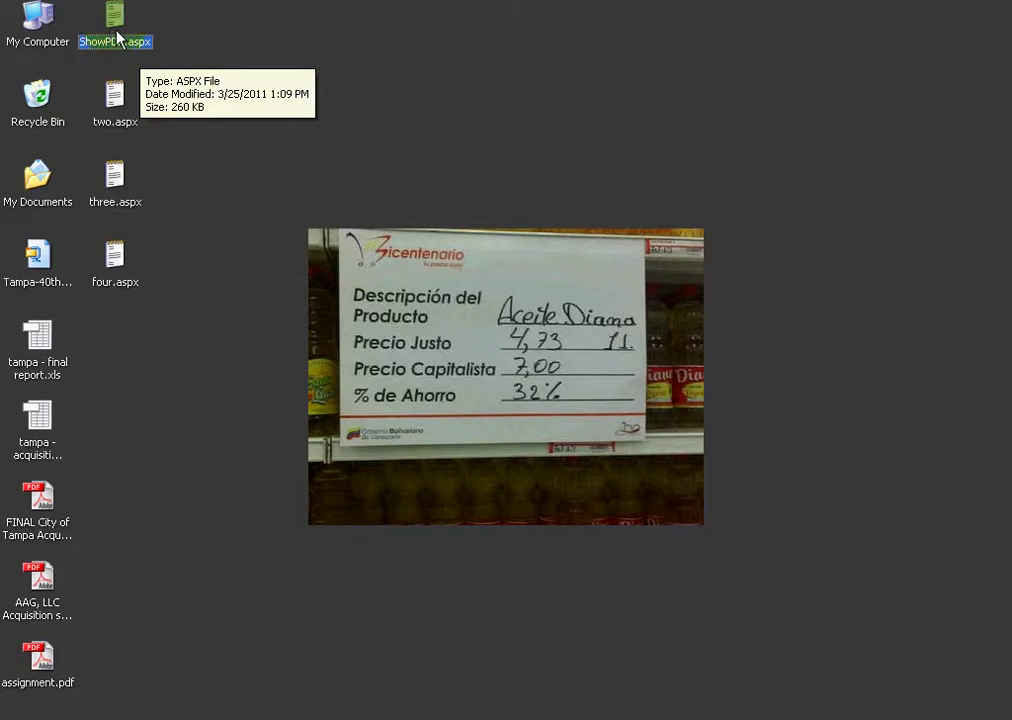
pyautogui.click(118, 38)
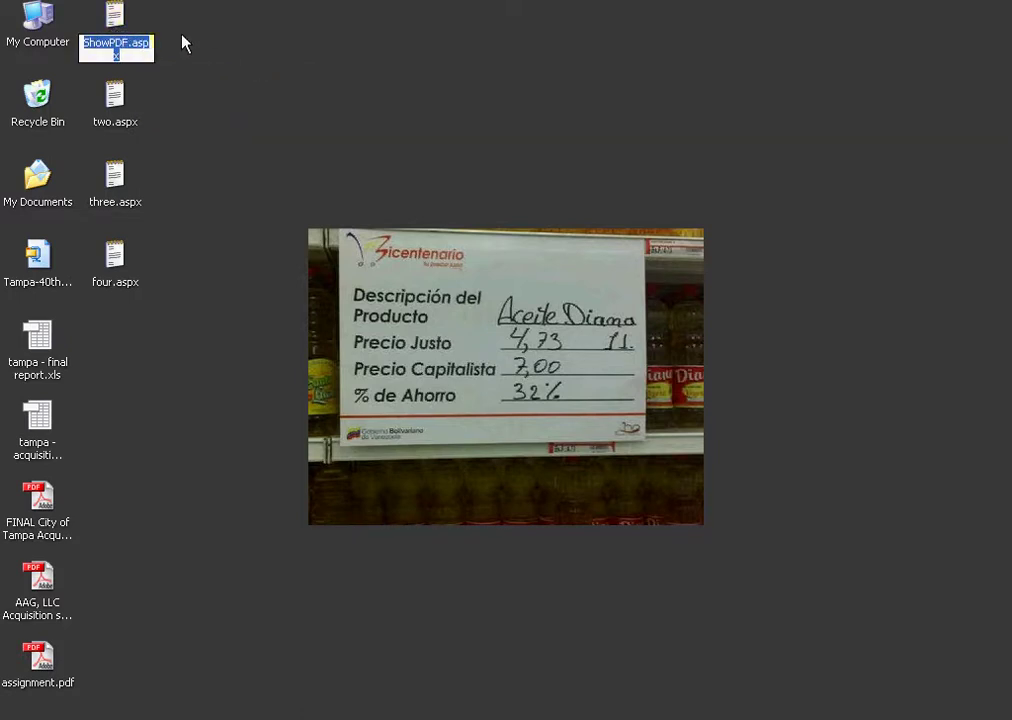
pyautogui.rightClick(130, 12)
pyautogui.click(207, 232)
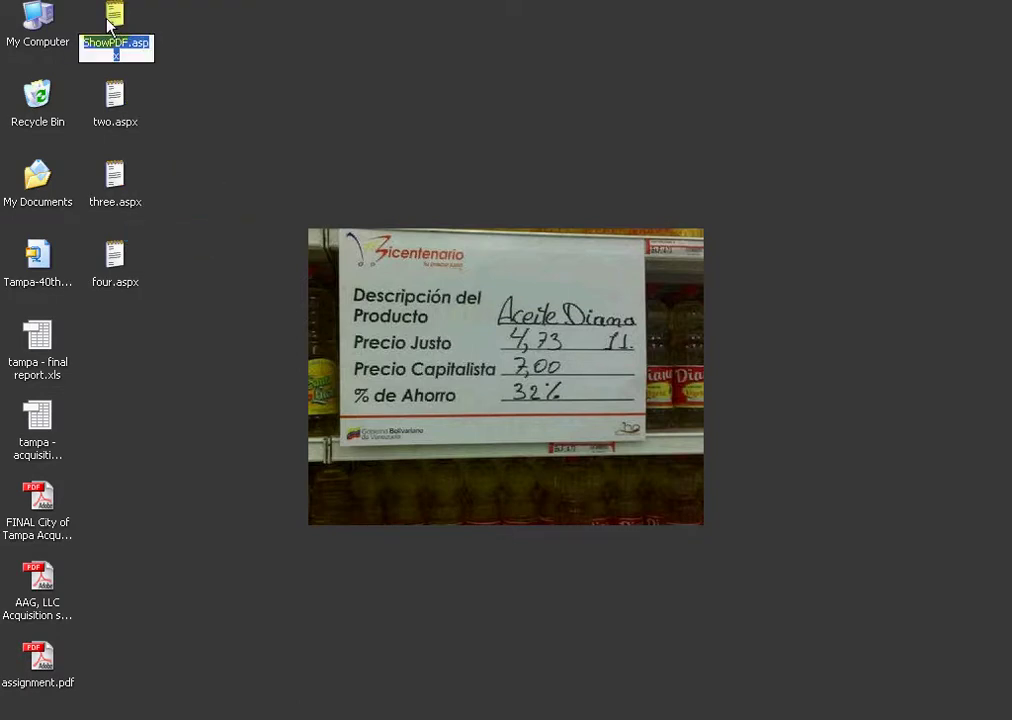
pyautogui.press('End')
pyautogui.hotkey('shift', 'Left')
pyautogui.hotkey('shift', 'Left')
pyautogui.hotkey('shift', 'Left')
pyautogui.hotkey('shift', 'Left')
pyautogui.write('pdf')
pyautogui.press('Return')
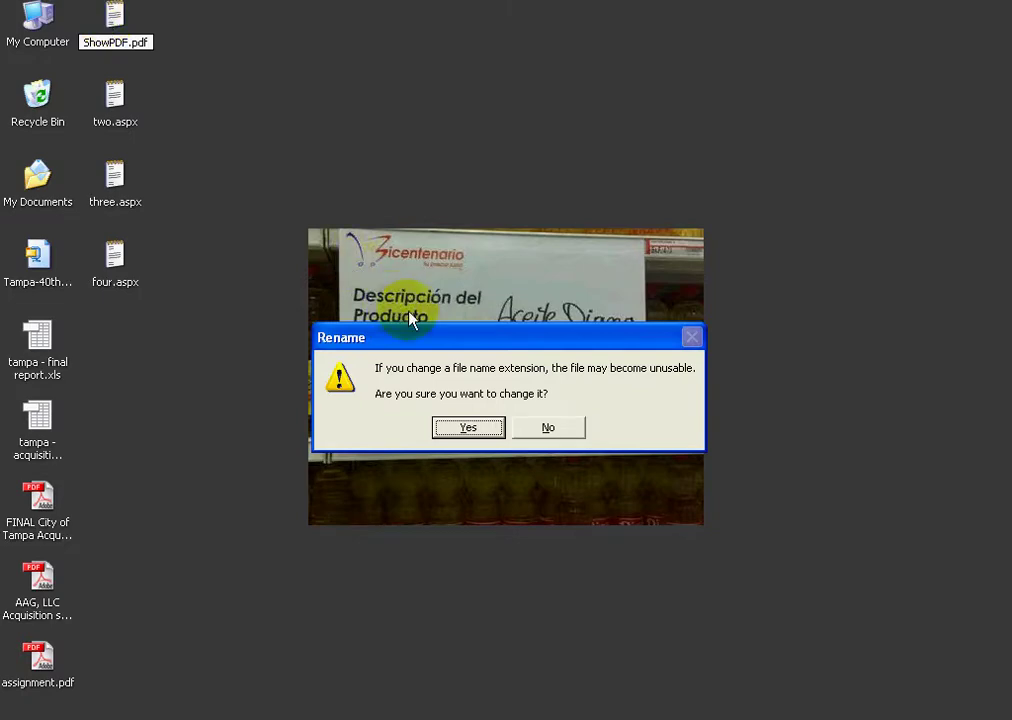
pyautogui.click(472, 428)
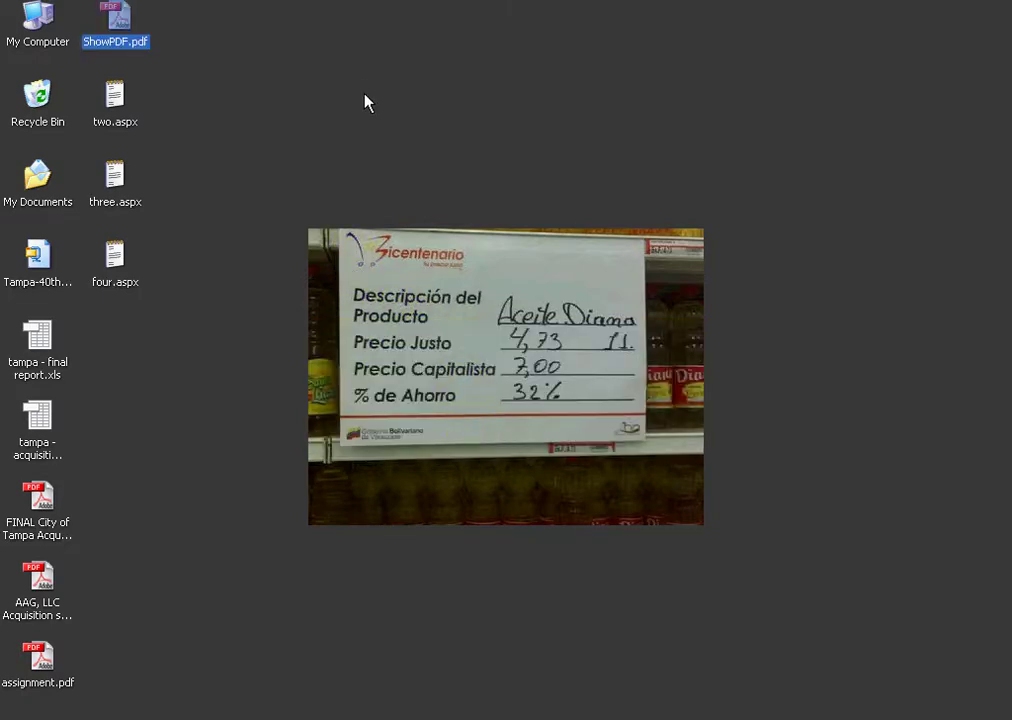
# Step: Open ShowPDF.pdf, check that the document's content displays, and close it
pyautogui.doubleClick(122, 28)
pyautogui.scroll(-13, 678, 395)
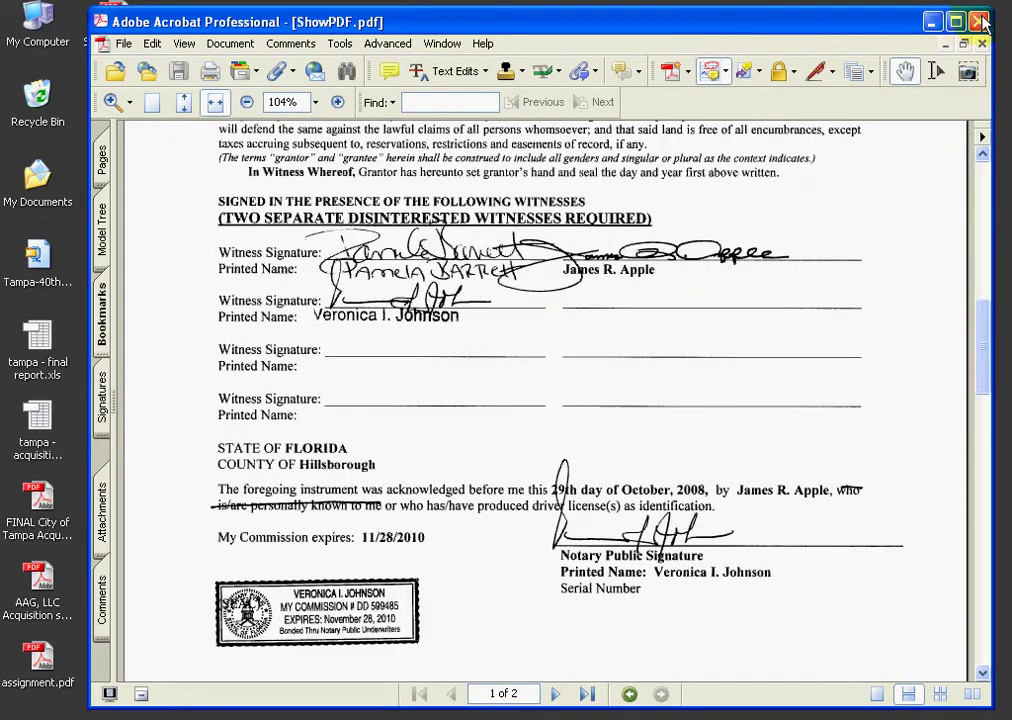
pyautogui.click(979, 21)
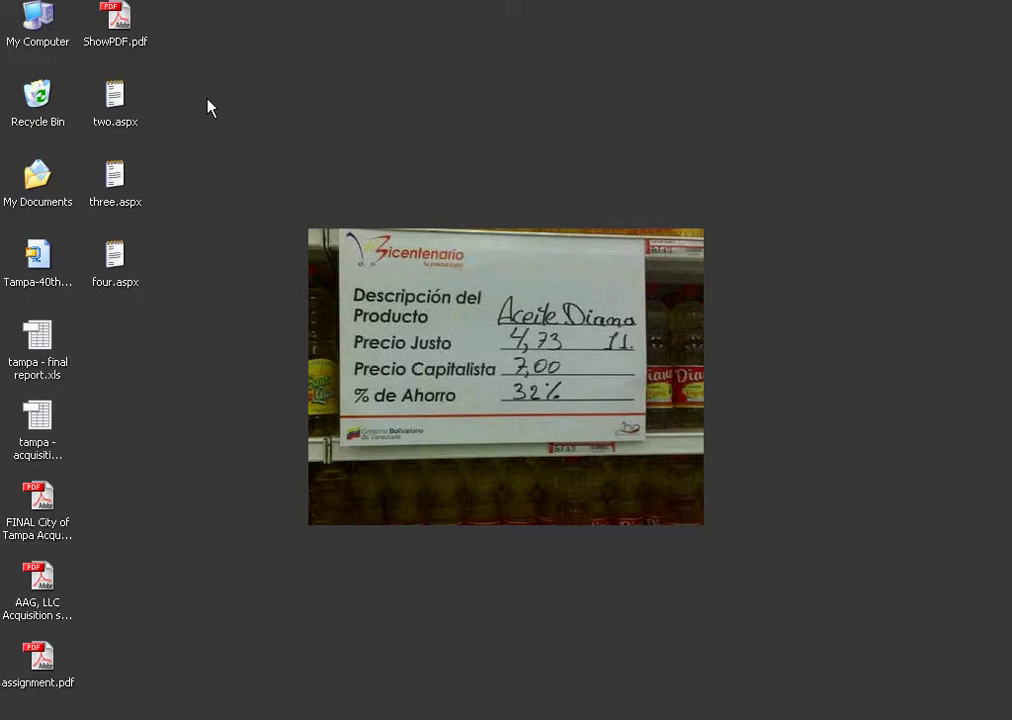
pyautogui.click(128, 12)
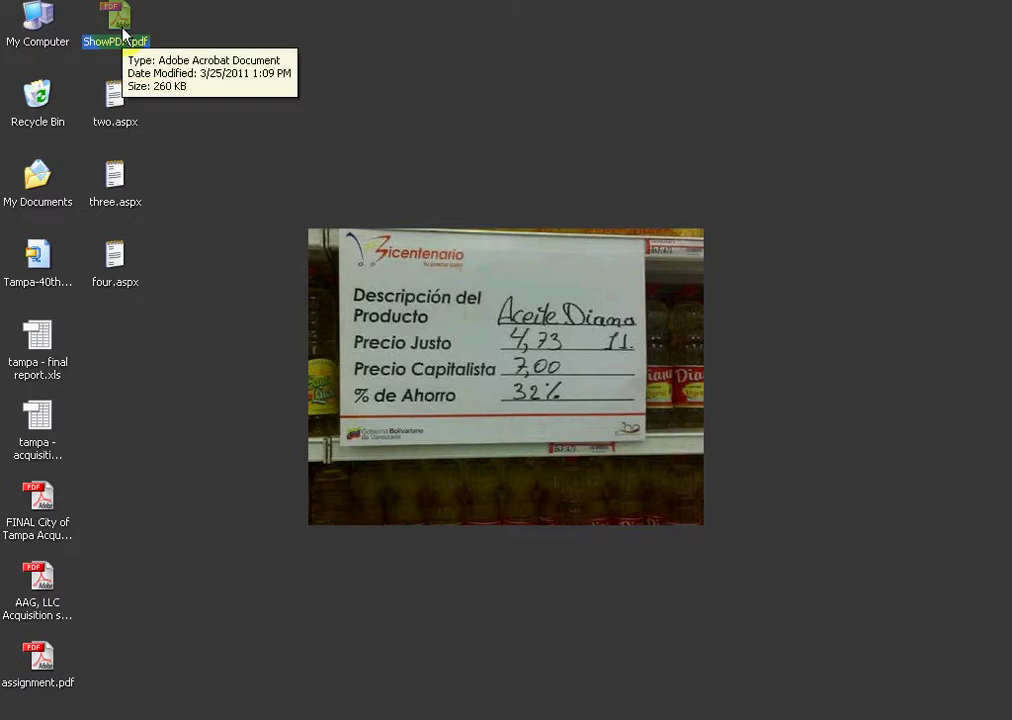
pyautogui.rightClick(116, 97)
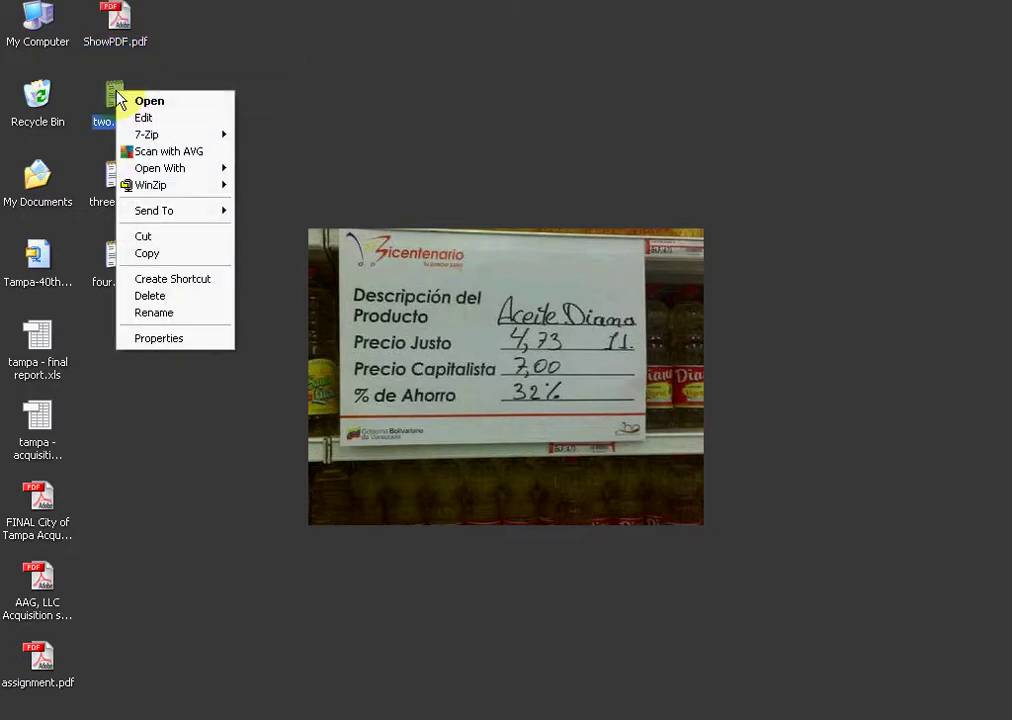
pyautogui.moveTo(177, 170)
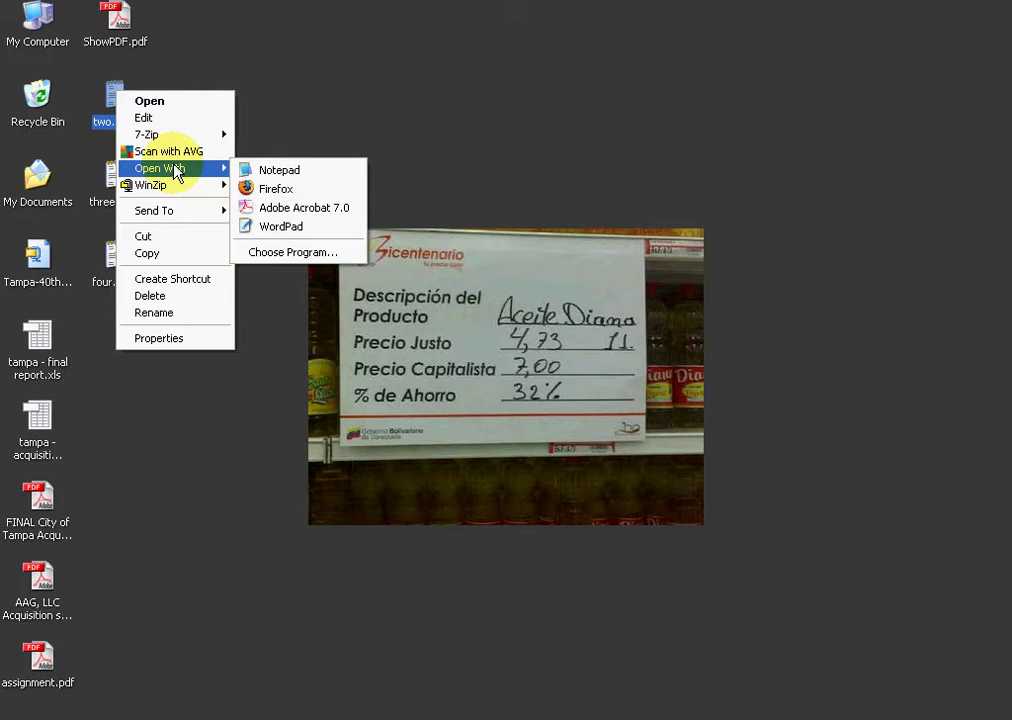
pyautogui.click(258, 108)
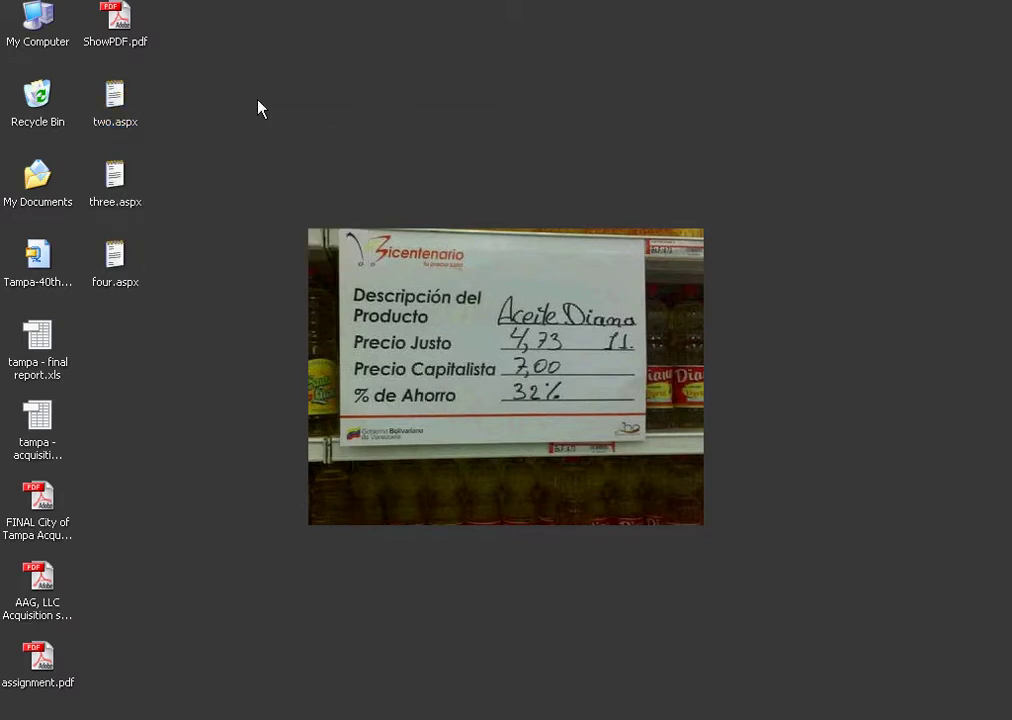
# Step: Open two.aspx with Adobe Acrobat 7.0 from the list of programs, without making it the default for this file type
pyautogui.rightClick(121, 105)
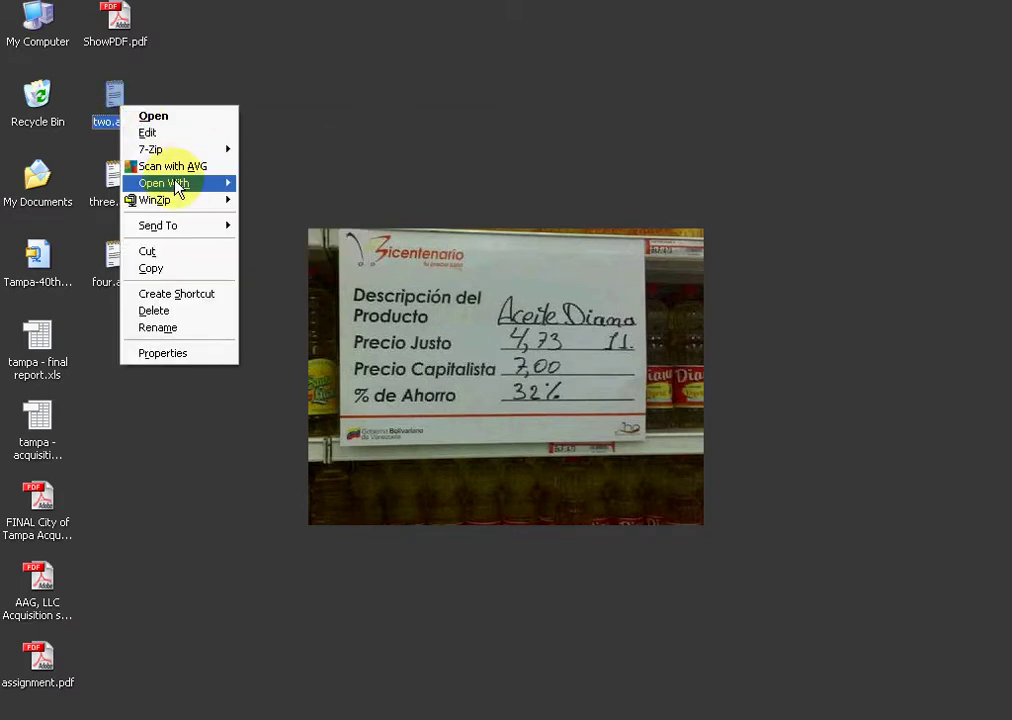
pyautogui.moveTo(187, 184)
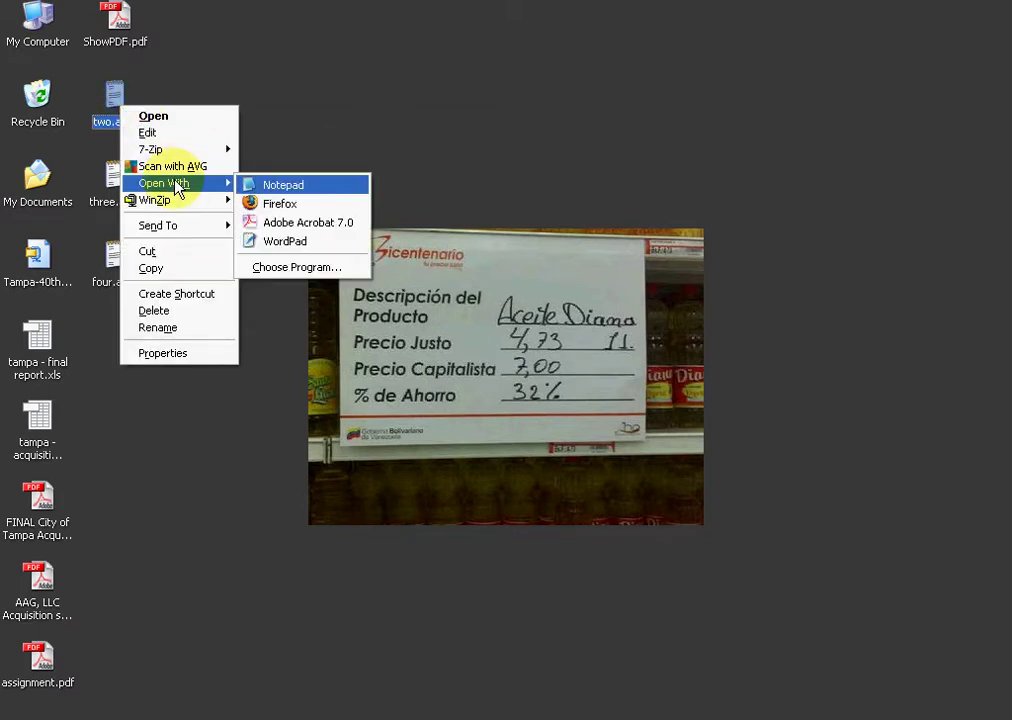
pyautogui.click(322, 268)
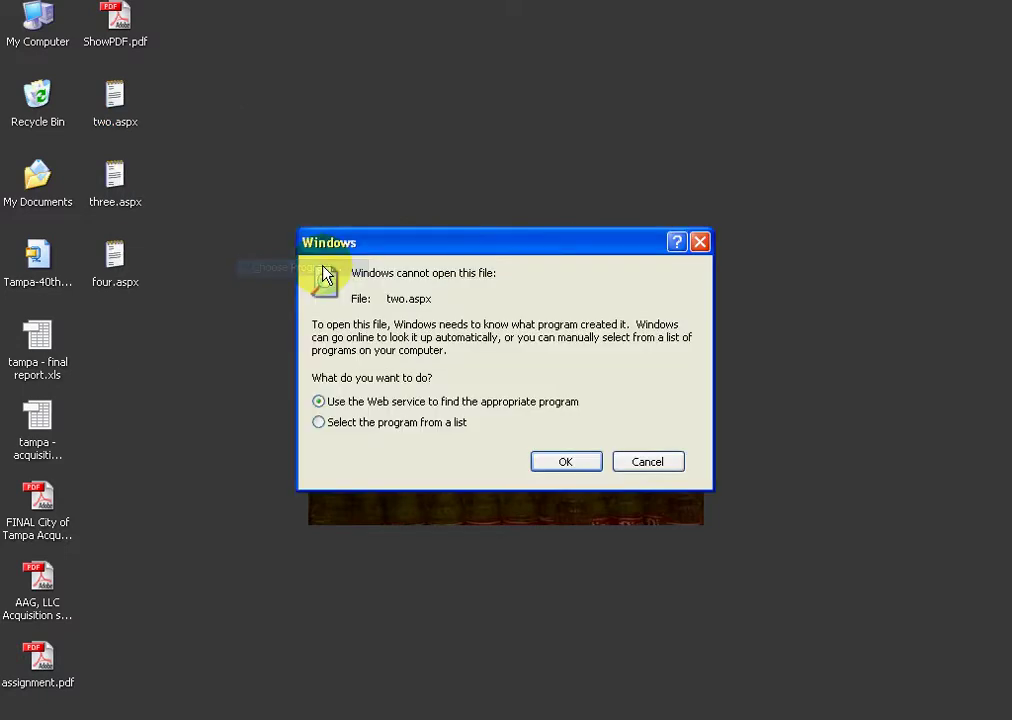
pyautogui.click(446, 421)
pyautogui.click(545, 462)
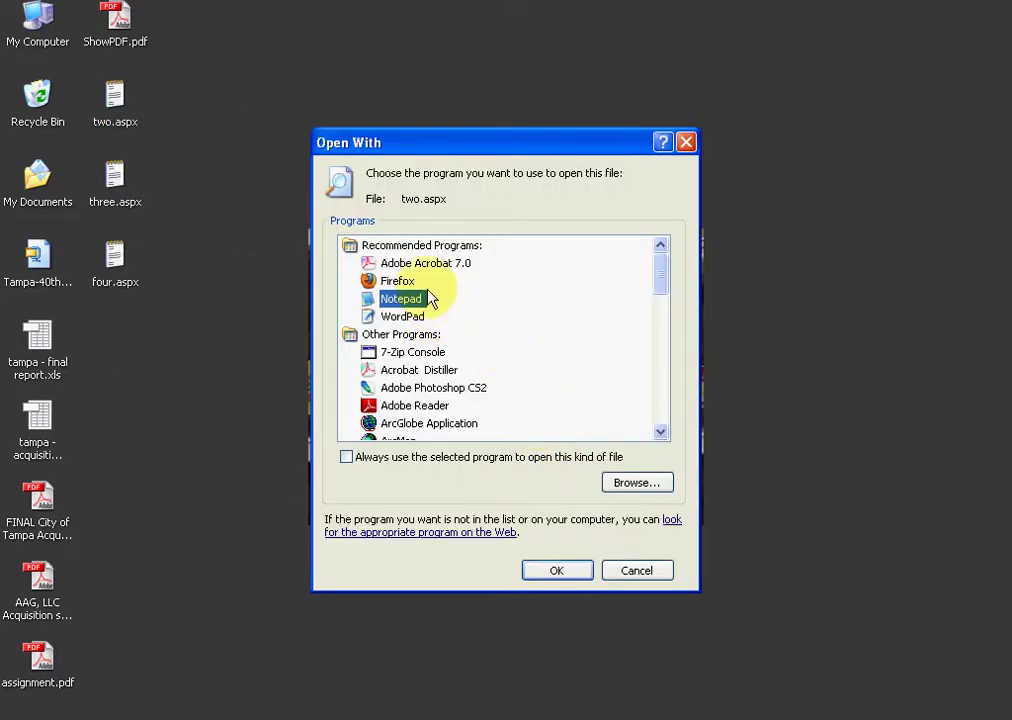
pyautogui.click(428, 264)
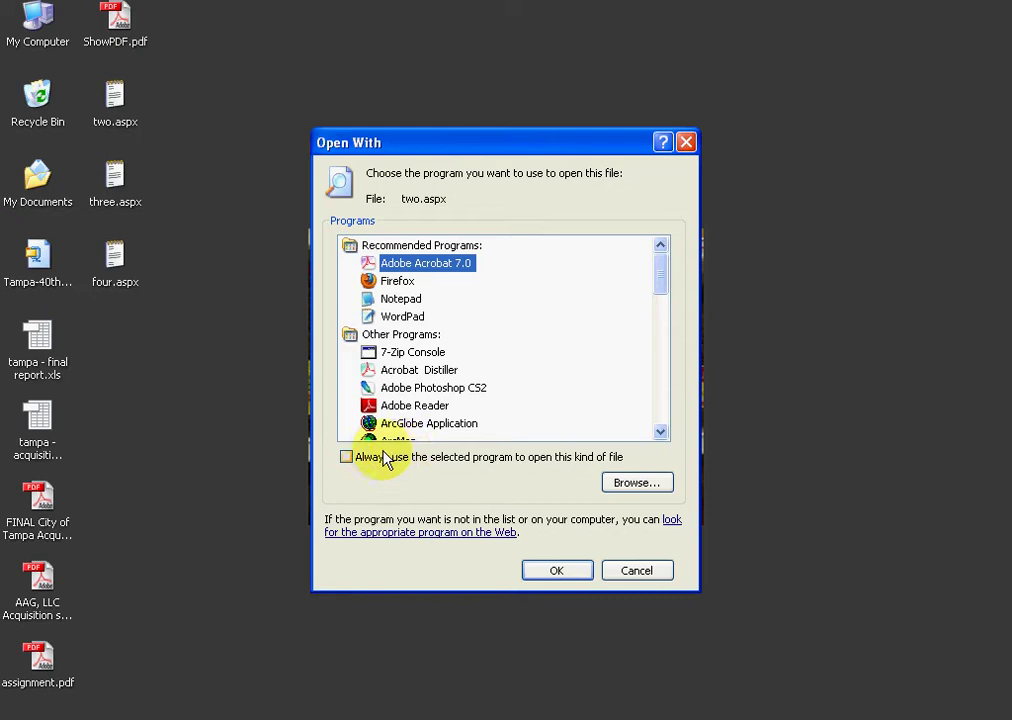
pyautogui.click(555, 577)
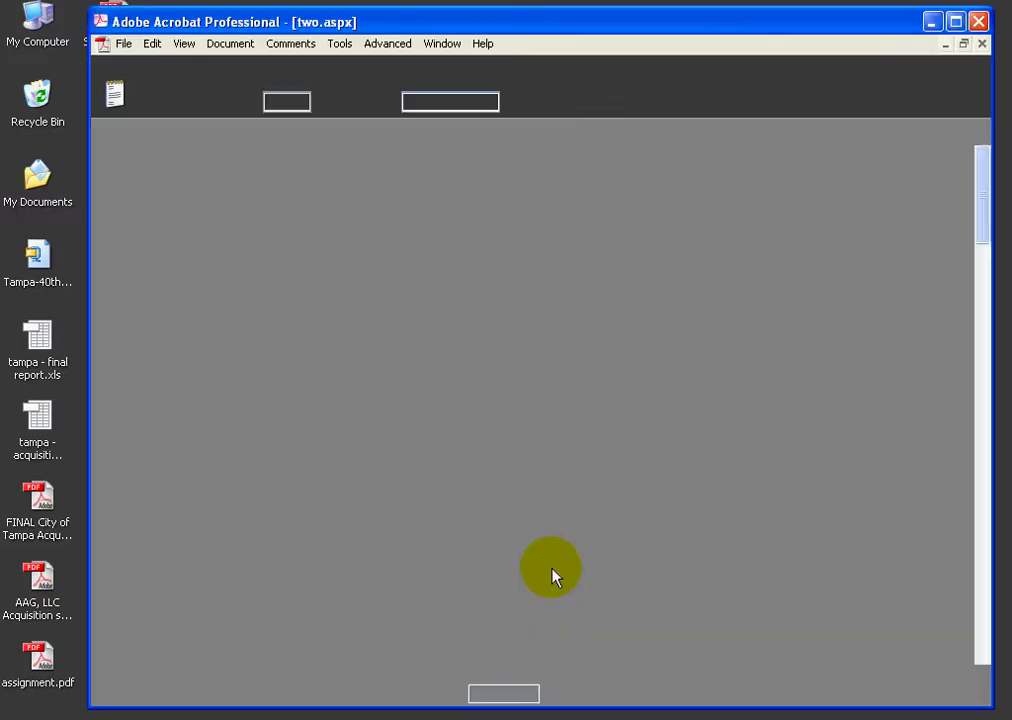
# Step: Look through both pages of the warranty deed, including the legal description in Exhibit "A", and close the document
pyautogui.scroll(-1, 645, 410)
pyautogui.scroll(-10, 648, 405)
pyautogui.scroll(10, 644, 410)
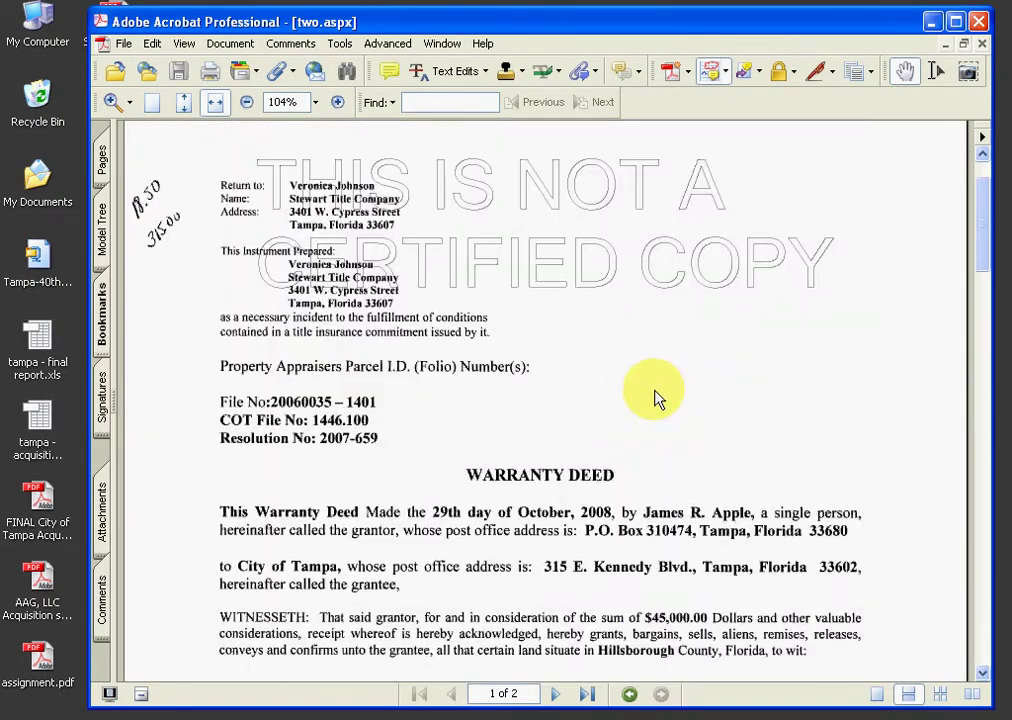
pyautogui.scroll(-2, 656, 398)
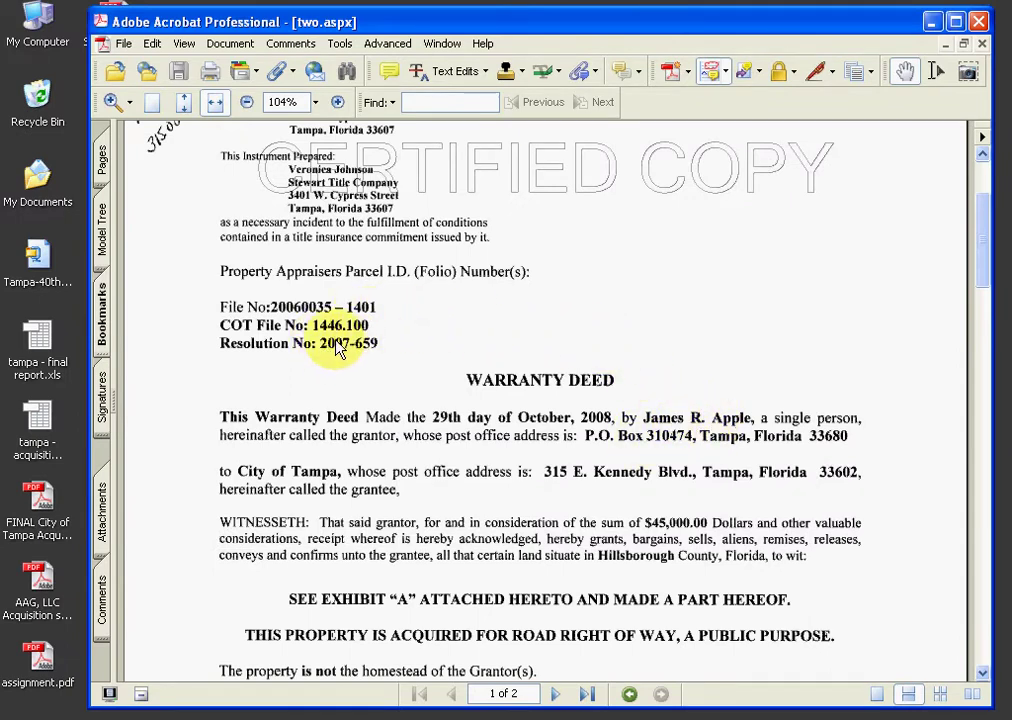
pyautogui.scroll(-2, 600, 430)
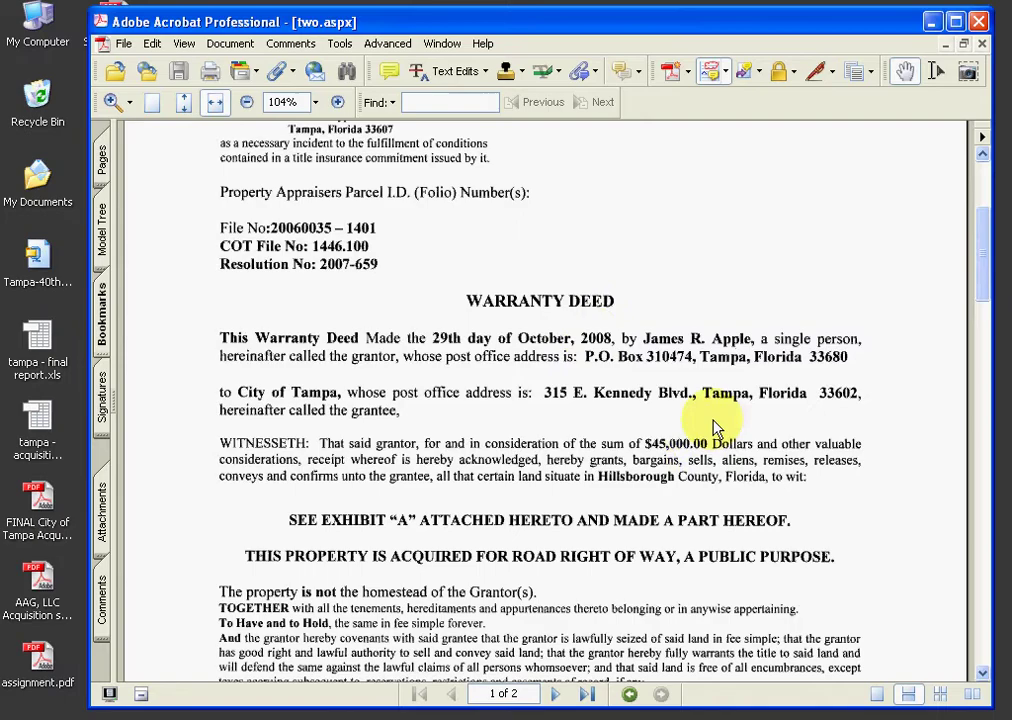
pyautogui.scroll(-10, 714, 468)
pyautogui.scroll(-15, 720, 472)
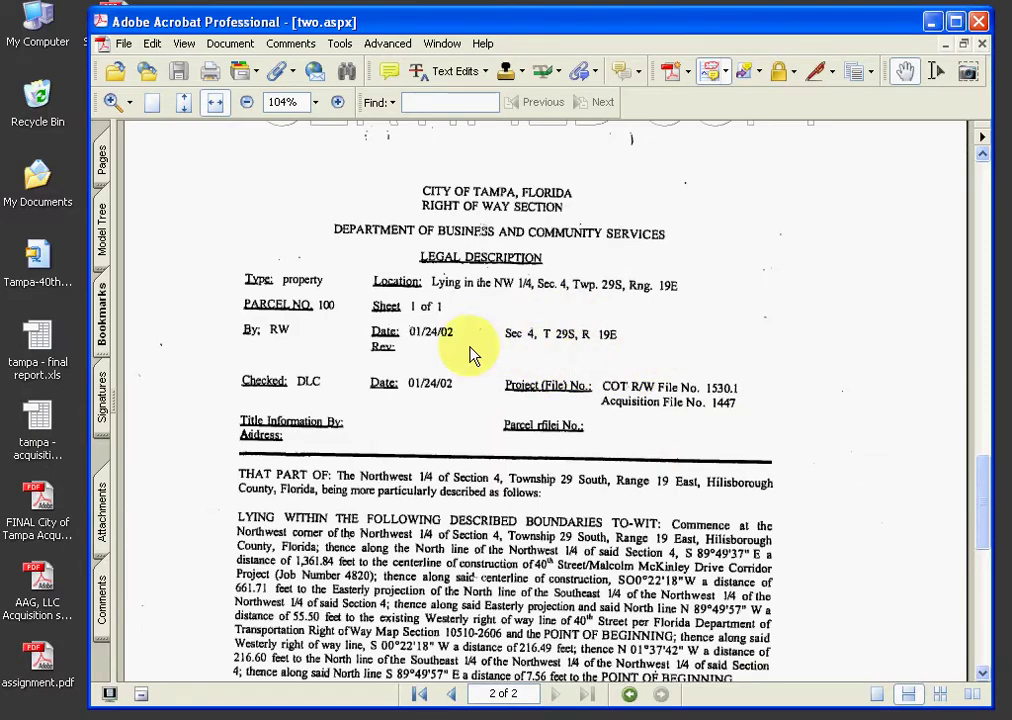
pyautogui.scroll(-2, 662, 462)
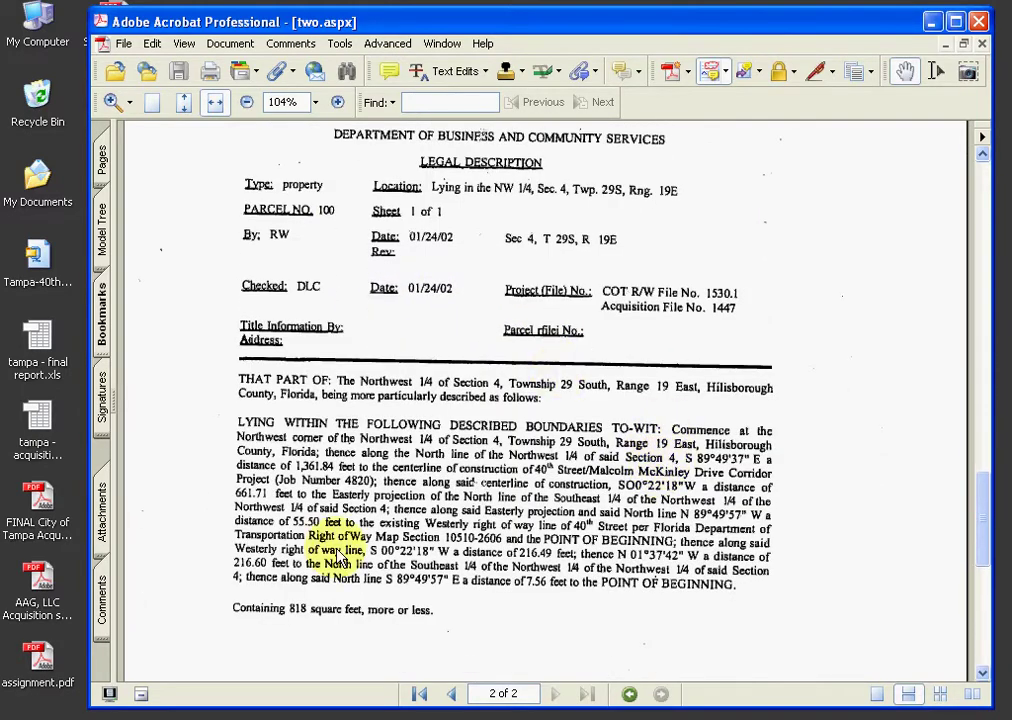
pyautogui.scroll(10, 594, 414)
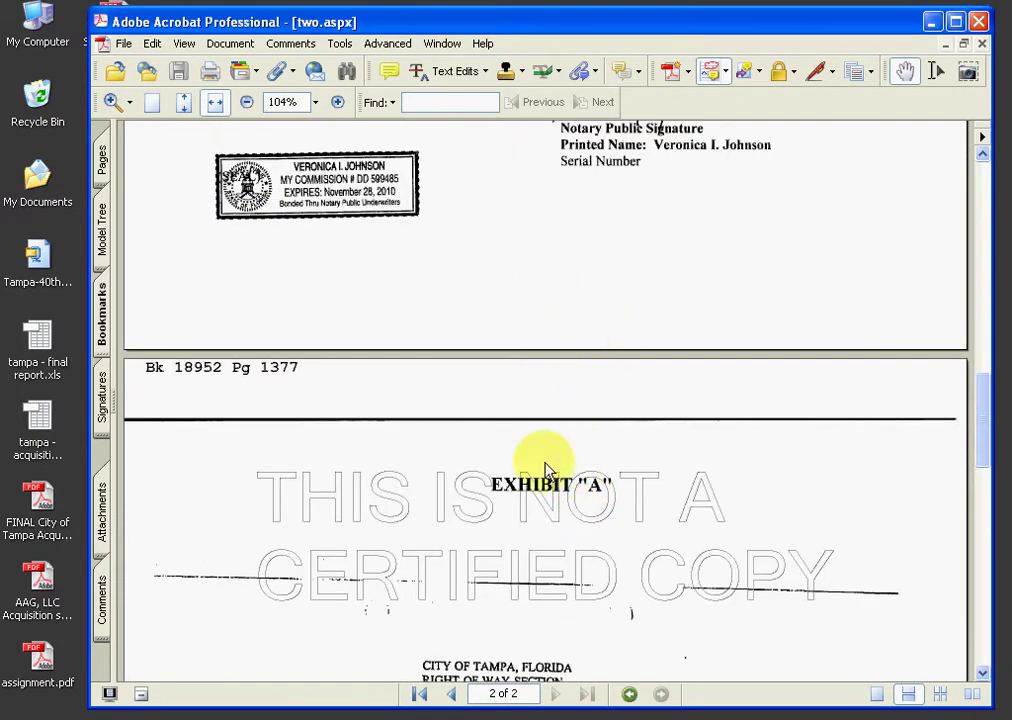
pyautogui.scroll(15, 571, 402)
pyautogui.scroll(6, 567, 395)
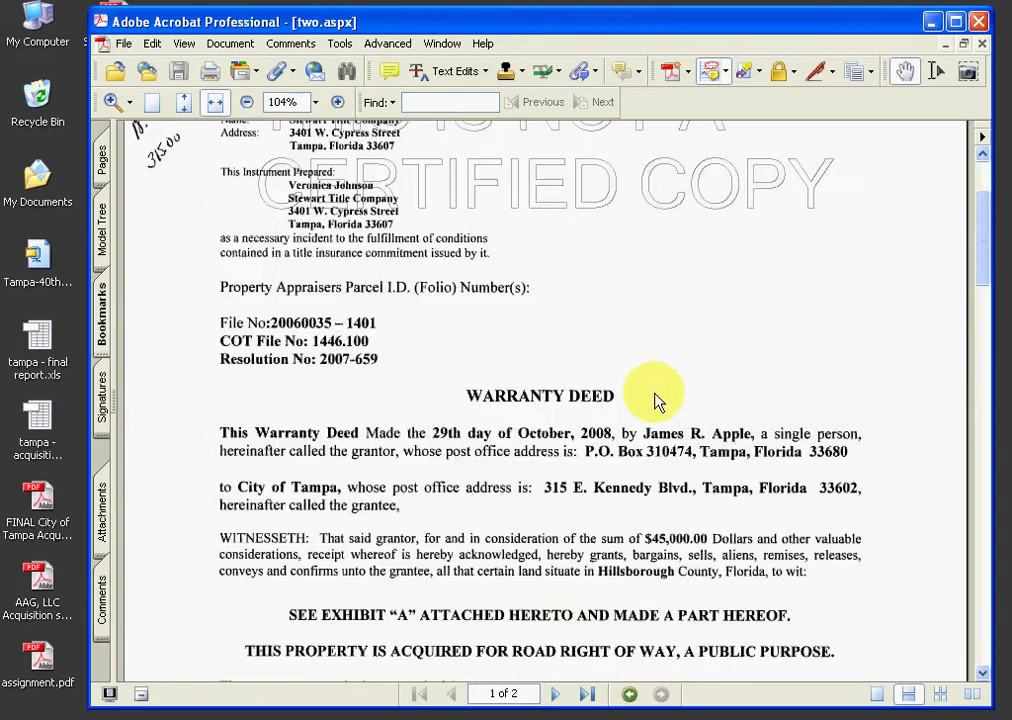
pyautogui.click(980, 28)
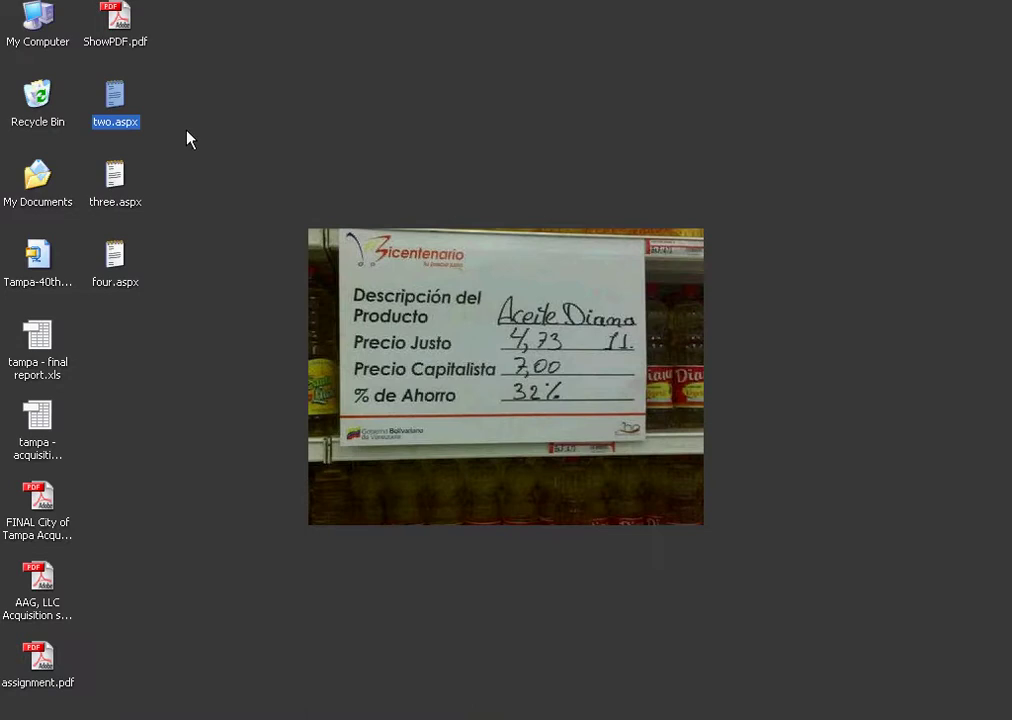
pyautogui.click(149, 72)
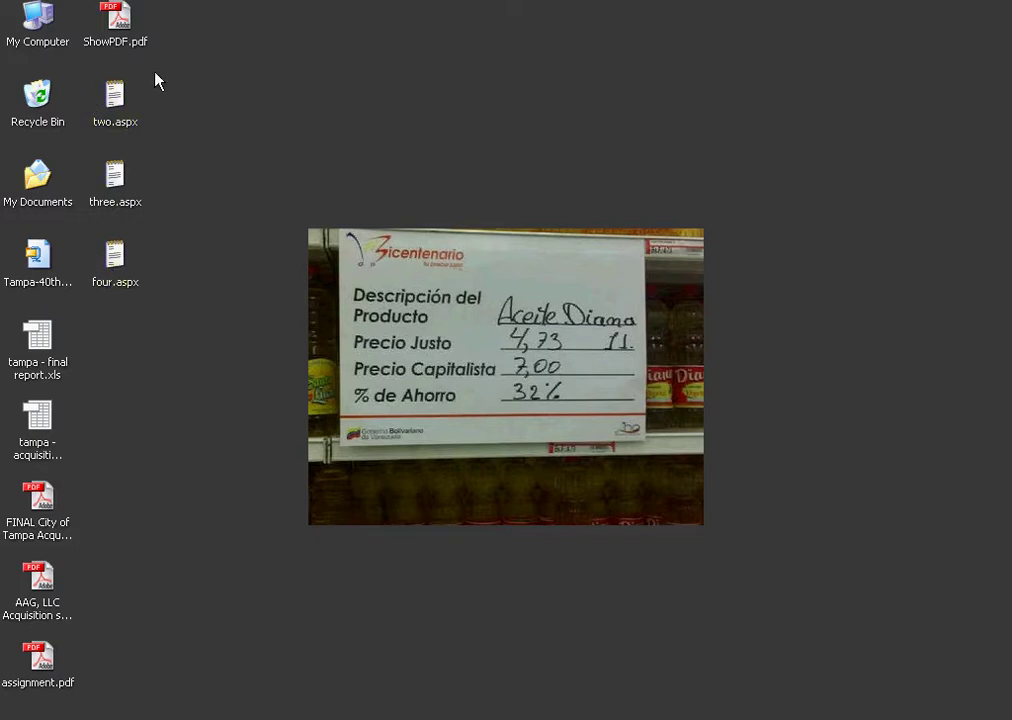
# Step: Launch the command prompt with cmd, place its window beside the desktop files, and change the directory to c:\
pyautogui.press('super')
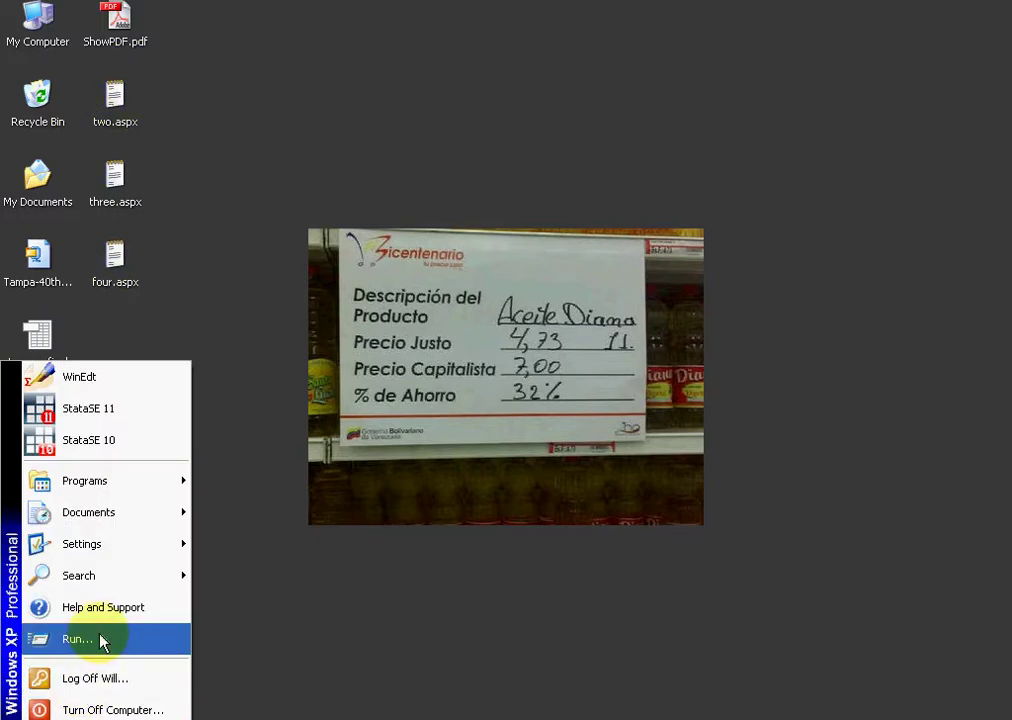
pyautogui.click(103, 641)
pyautogui.write('cmd')
pyautogui.press('Return')
pyautogui.moveTo(460, 72); pyautogui.dragTo(635, 46)
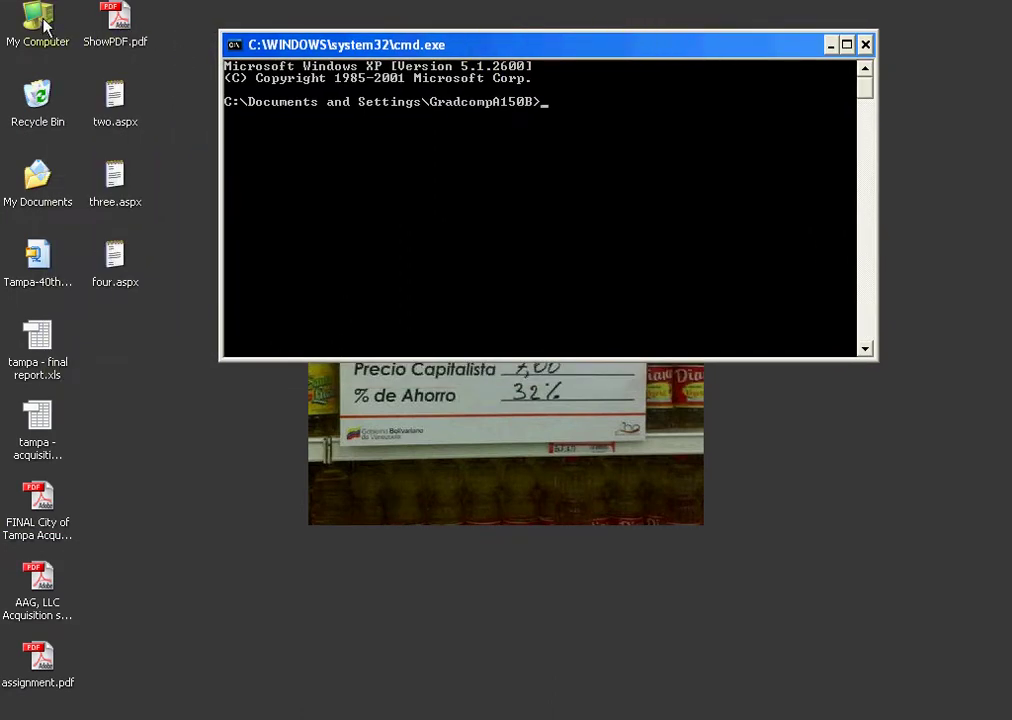
pyautogui.write('cd c:\\')
pyautogui.press('Return')
# Step: Open the Local Disk (C:) from My Computer and delete two.pdf, three.pdf and four.pdf there
pyautogui.doubleClick(40, 24)
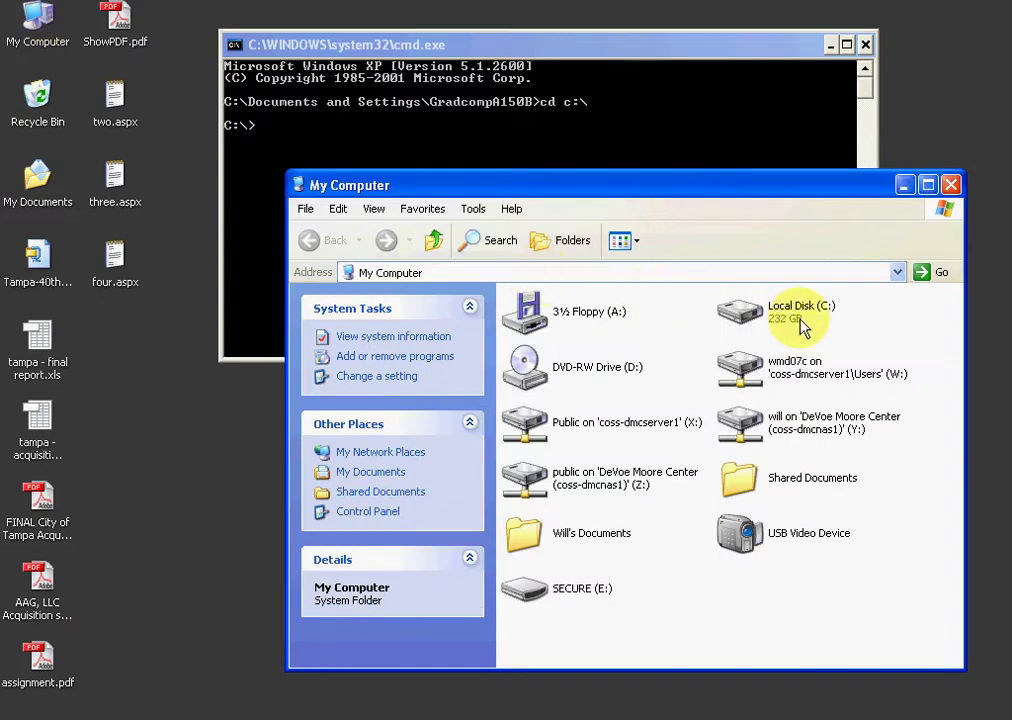
pyautogui.doubleClick(800, 310)
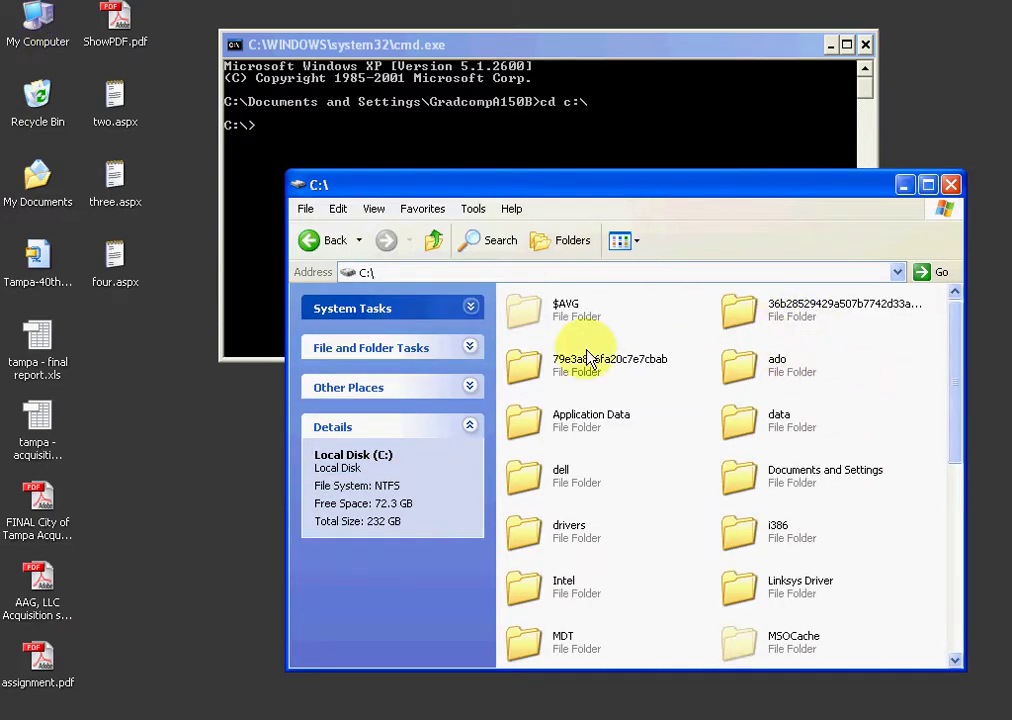
pyautogui.scroll(-5, 745, 445)
pyautogui.scroll(-5, 741, 407)
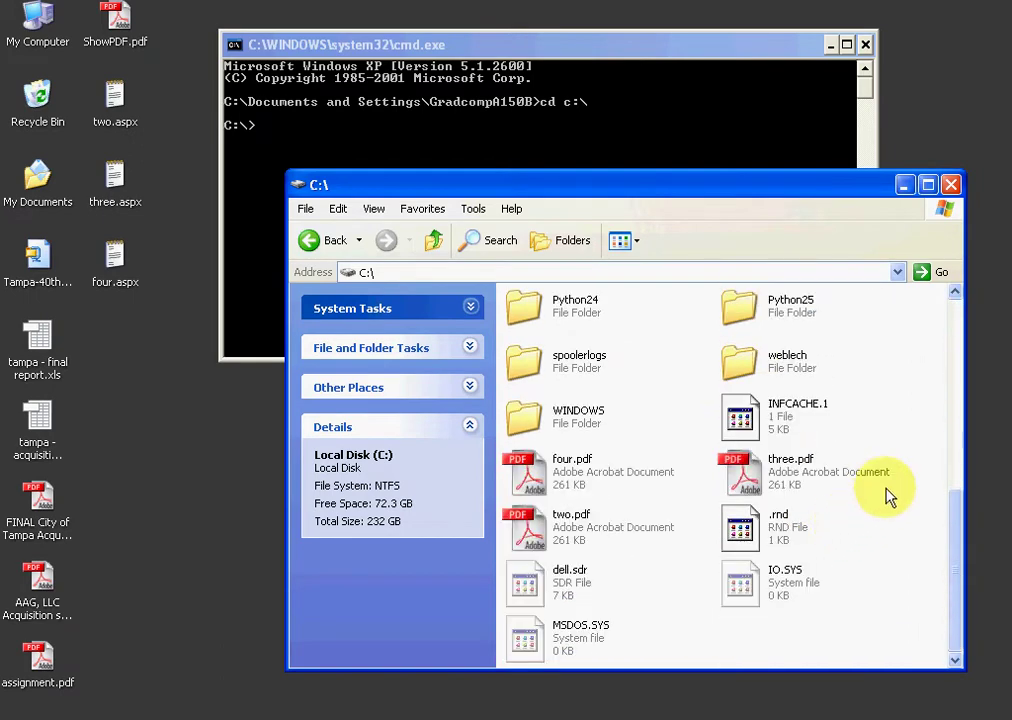
pyautogui.moveTo(890, 497); pyautogui.dragTo(531, 530)
pyautogui.press('Delete')
# Step: List the contents of C:\ in the command prompt with dir and read through the listing
pyautogui.click(513, 131)
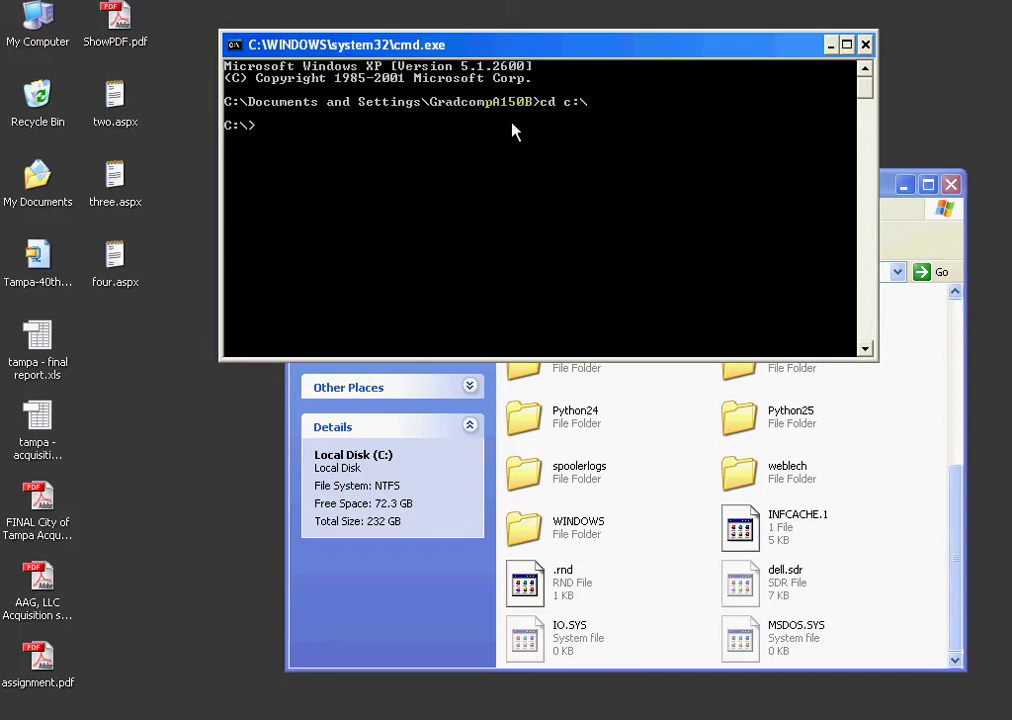
pyautogui.write('dir')
pyautogui.press('Return')
pyautogui.scroll(4, 497, 190)
pyautogui.scroll(-1, 643, 205)
pyautogui.scroll(-3, 643, 208)
pyautogui.click(840, 487)
pyautogui.click(657, 115)
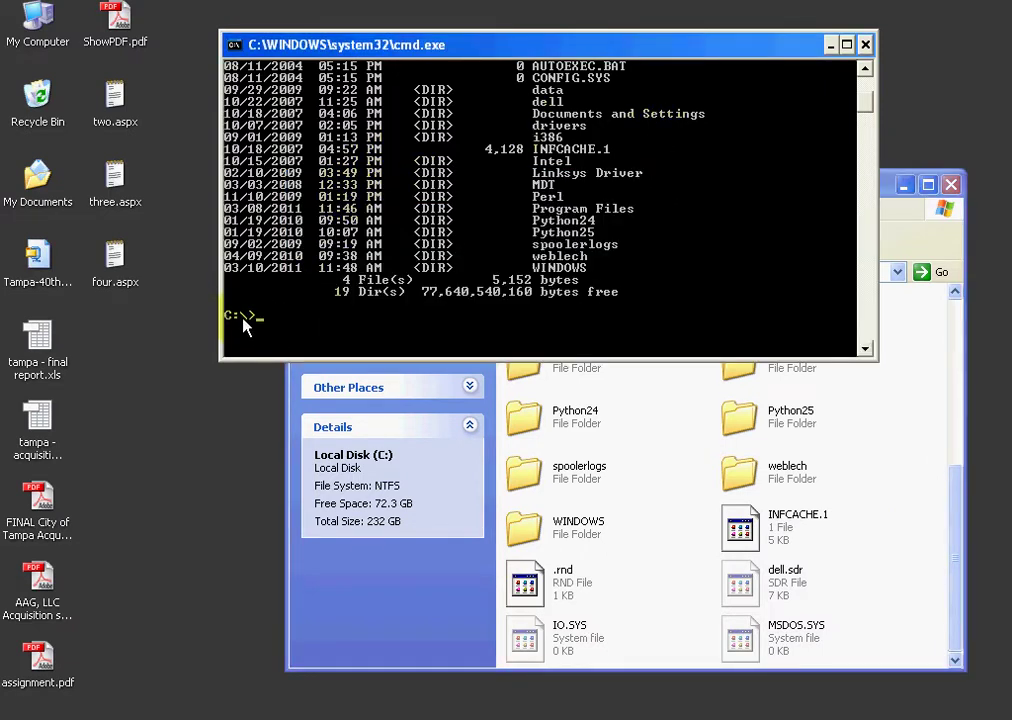
# Step: Copy two.aspx, three.aspx and four.aspx from the desktop into C:\
pyautogui.moveTo(158, 92); pyautogui.dragTo(84, 340)
pyautogui.moveTo(148, 64); pyautogui.dragTo(82, 332)
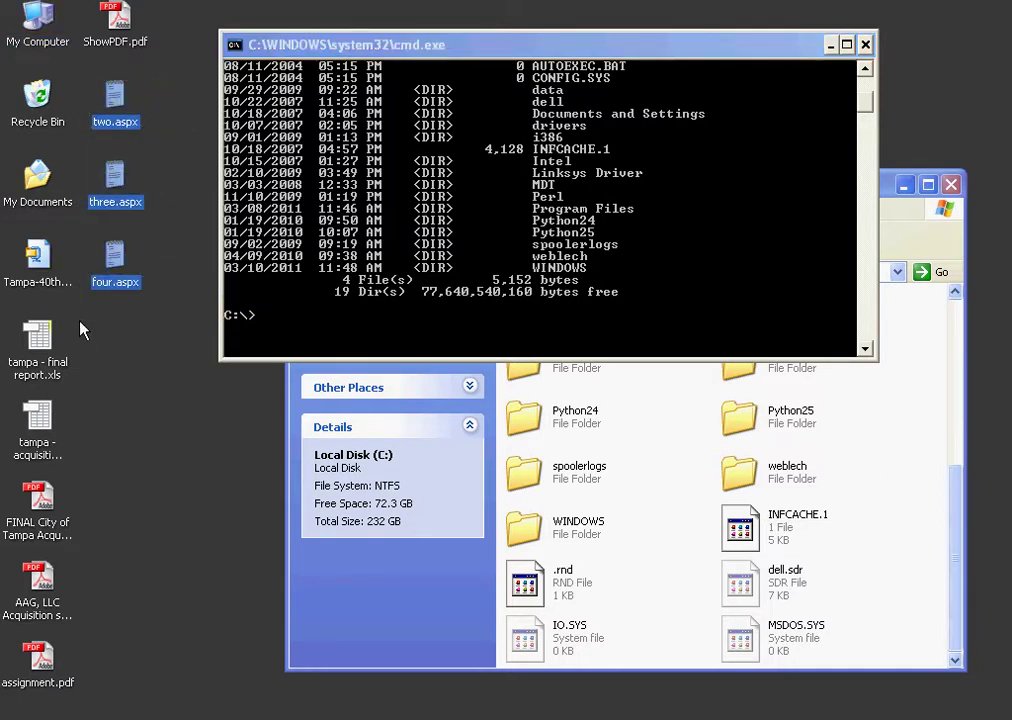
pyautogui.rightClick(125, 200)
pyautogui.click(172, 358)
pyautogui.click(862, 464)
pyautogui.rightClick(864, 464)
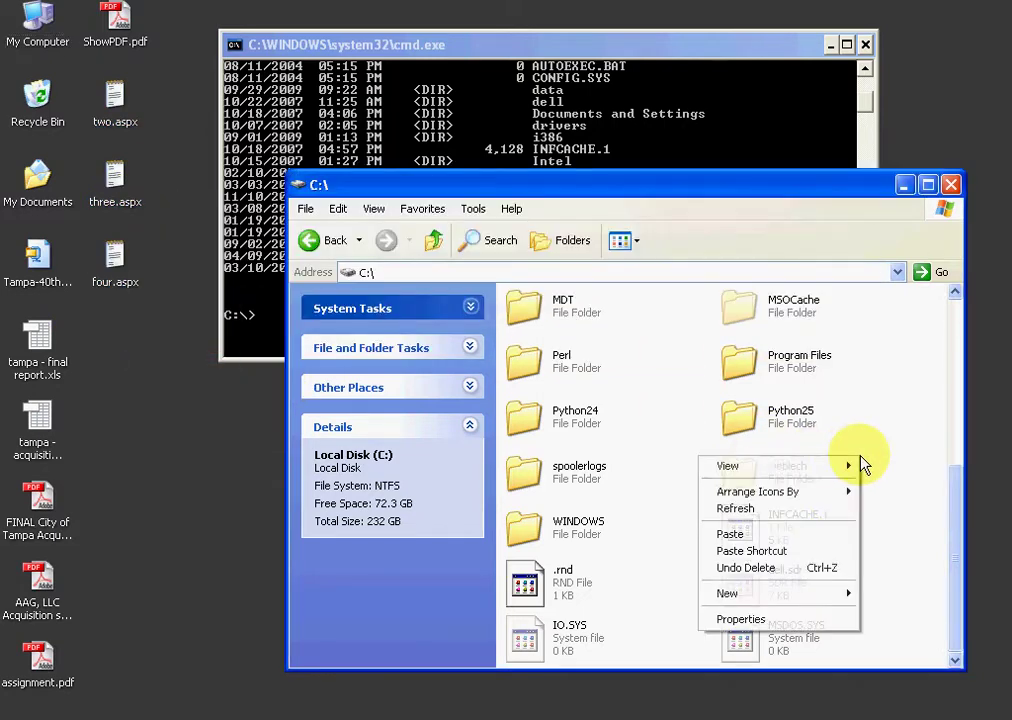
pyautogui.click(816, 548)
# Step: List C:\ again with dir in the command prompt and rename two.aspx to two.pdf
pyautogui.click(709, 129)
pyautogui.write('dir')
pyautogui.press('Return')
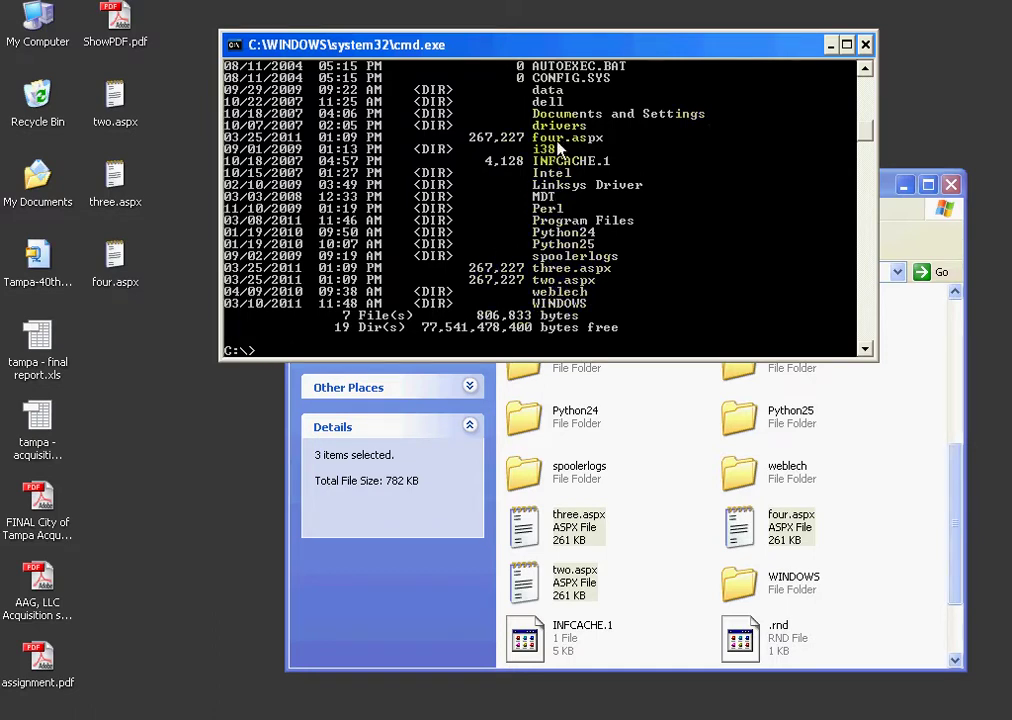
pyautogui.write('rename two.aspx two.pdf')
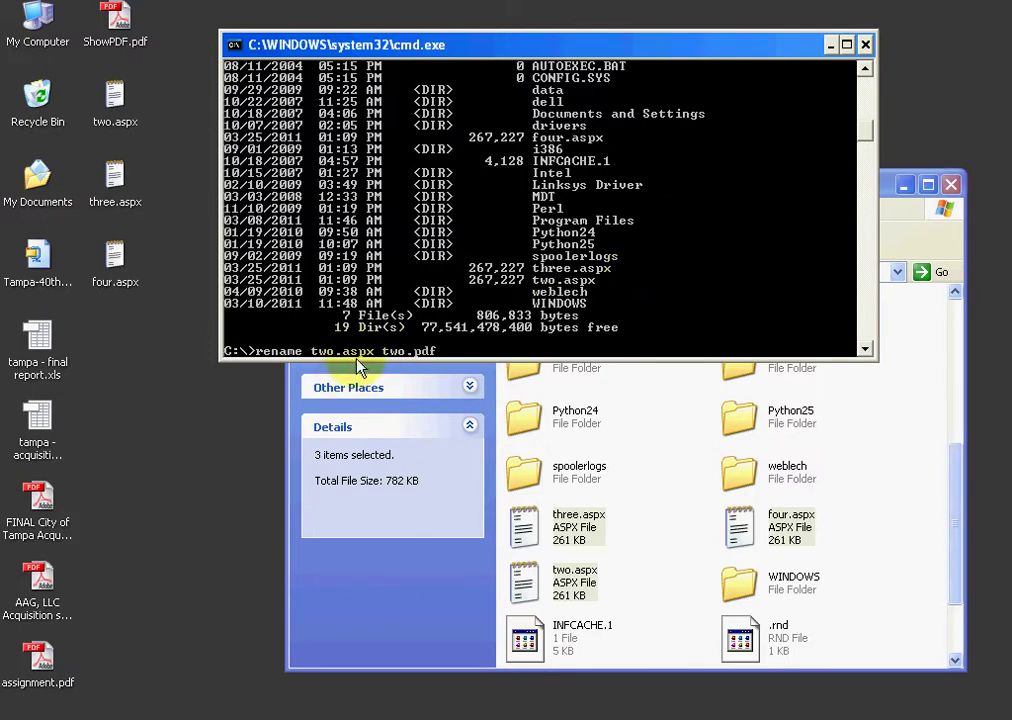
pyautogui.press('Return')
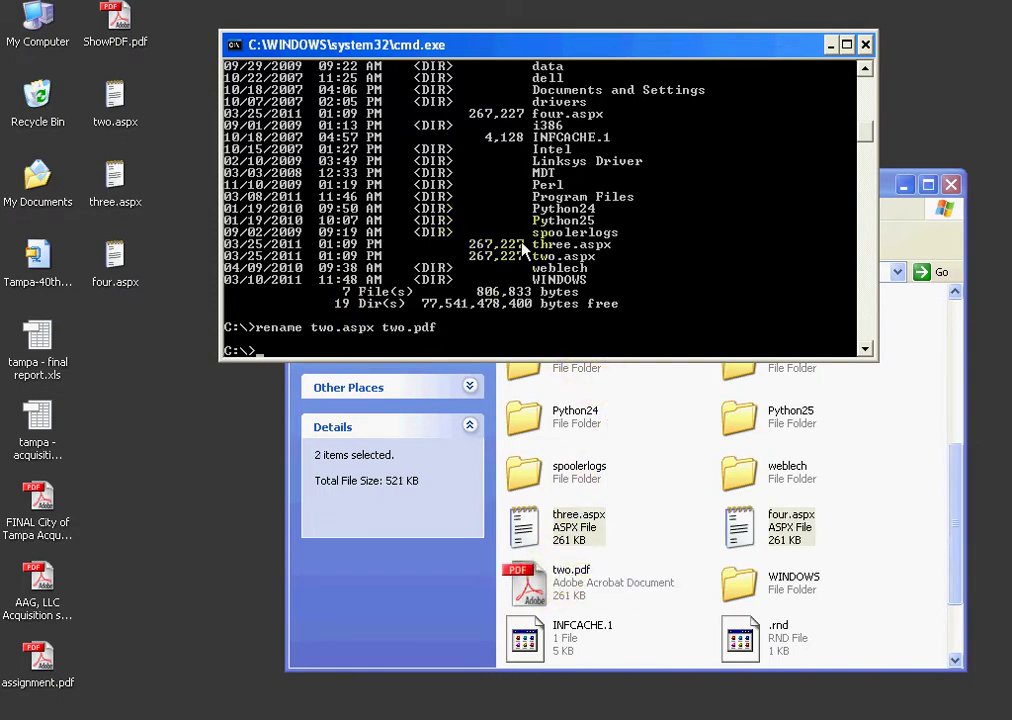
# Step: Recall the last rename command and adapt it to rename three.aspx to three.pdf
pyautogui.press('Up')
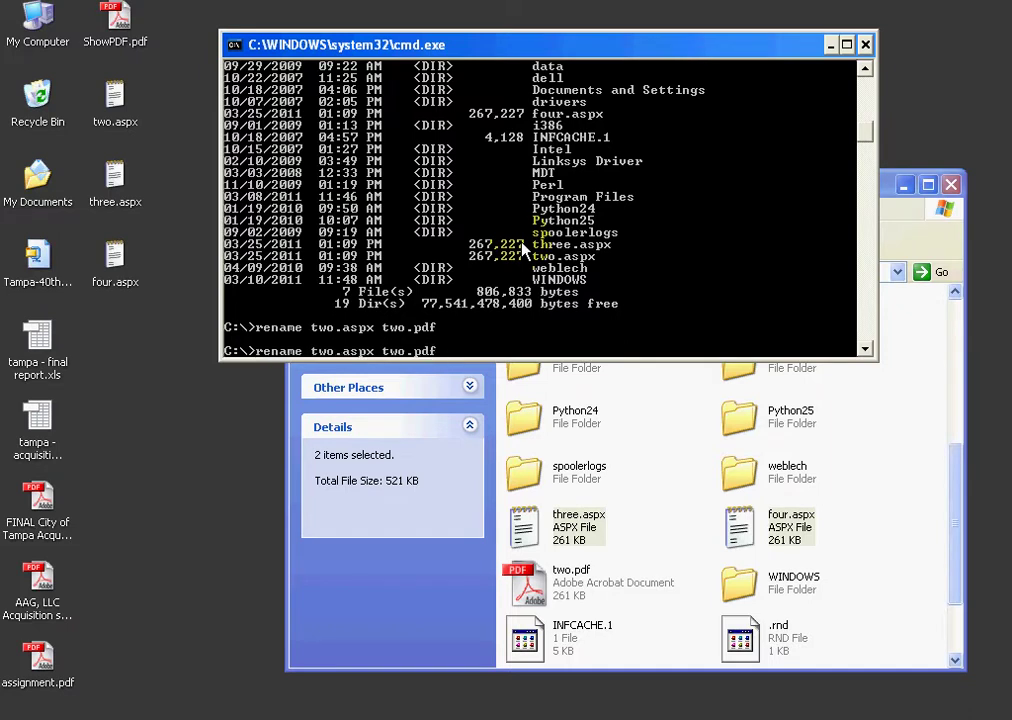
pyautogui.write('three')
pyautogui.press('Delete')
pyautogui.press('Delete')
pyautogui.press('Delete')
pyautogui.write('three')
pyautogui.press('Delete')
pyautogui.press('Delete')
pyautogui.press('Delete')
pyautogui.press('Return')
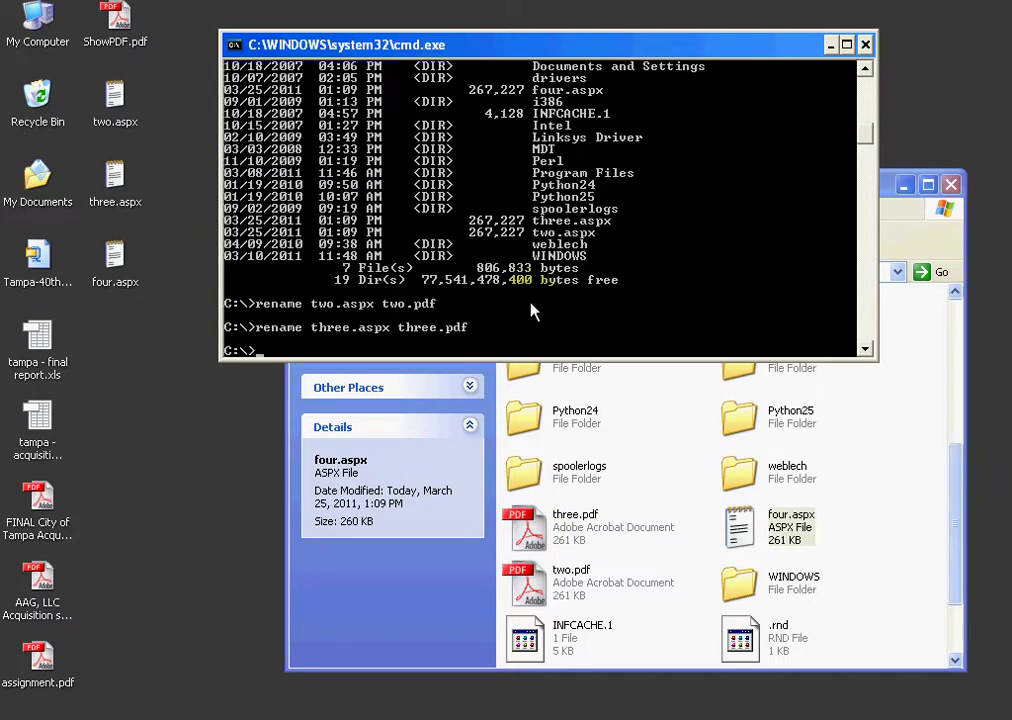
# Step: Adapt the recalled command to rename four.aspx to four.pdf, and check the file in the C:\ folder
pyautogui.press('Up')
pyautogui.press('Left')
pyautogui.press('Left')
pyautogui.press('Left')
pyautogui.press('Left')
pyautogui.press('Left')
pyautogui.press('Left')
pyautogui.press('Left')
pyautogui.press('Left')
pyautogui.press('Left')
pyautogui.press('Left')
pyautogui.press('Left')
pyautogui.press('Left')
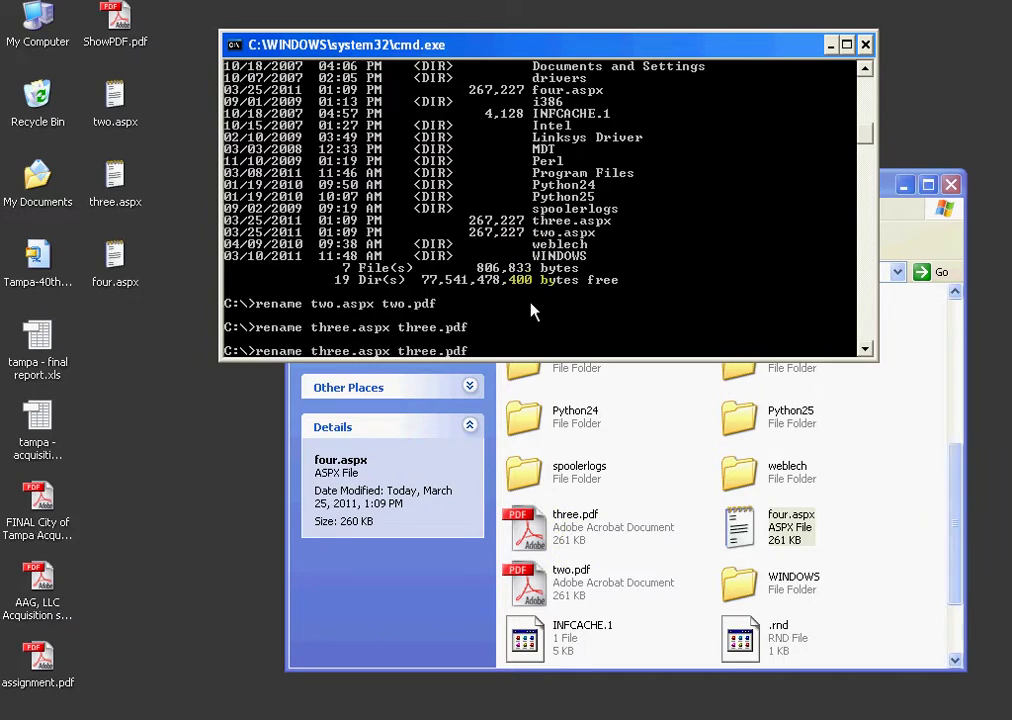
pyautogui.press('Left')
pyautogui.press('Left')
pyautogui.write('four')
pyautogui.press('Delete')
pyautogui.press('Delete')
pyautogui.press('Delete')
pyautogui.press('Delete')
pyautogui.press('Delete')
pyautogui.press('Right')
pyautogui.press('Right')
pyautogui.press('Right')
pyautogui.press('Right')
pyautogui.press('Right')
pyautogui.press('Right')
pyautogui.press('Delete')
pyautogui.press('Delete')
pyautogui.press('Delete')
pyautogui.press('Delete')
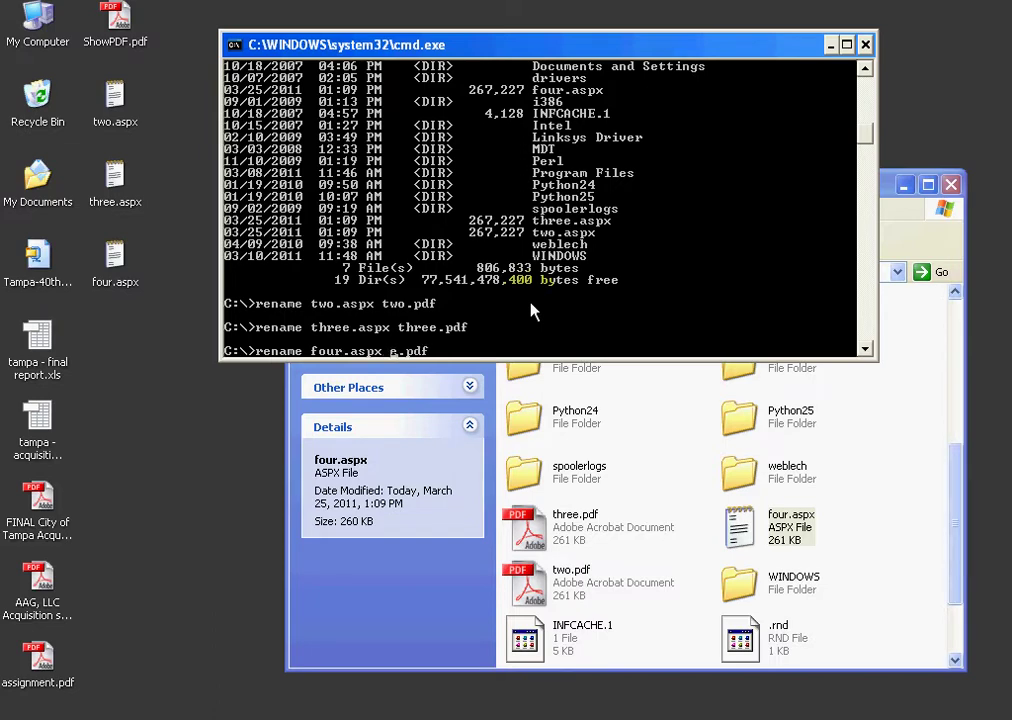
pyautogui.press('Delete')
pyautogui.write('four')
pyautogui.press('Return')
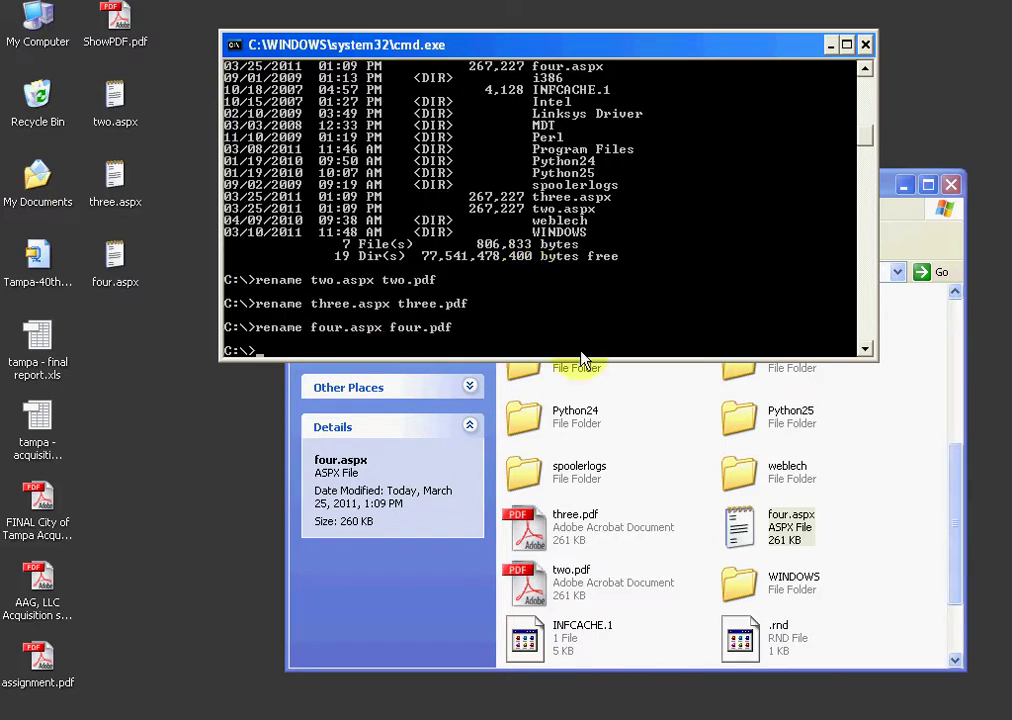
pyautogui.click(905, 530)
pyautogui.click(748, 158)
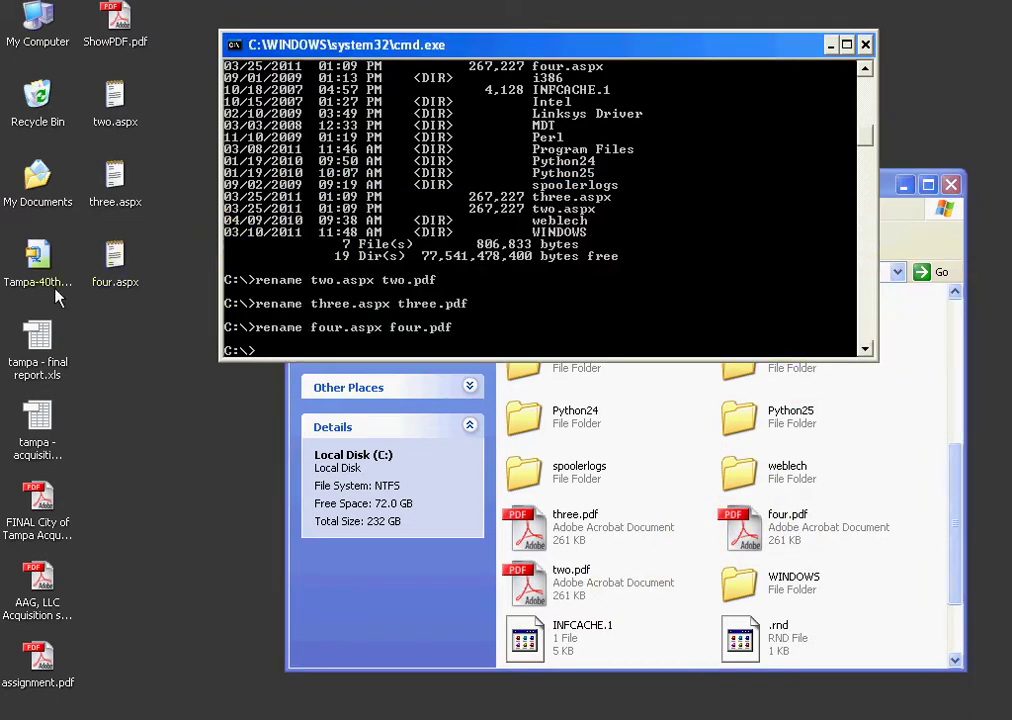
# Step: Delete two.pdf, three.pdf and four.pdf from C:\ and close the folder window
pyautogui.click(899, 529)
pyautogui.click(830, 528)
pyautogui.keyDown('ctrl'); pyautogui.click(650, 532); pyautogui.keyUp('ctrl')
pyautogui.keyDown('ctrl'); pyautogui.click(598, 568); pyautogui.keyUp('ctrl')
pyautogui.press('Delete')
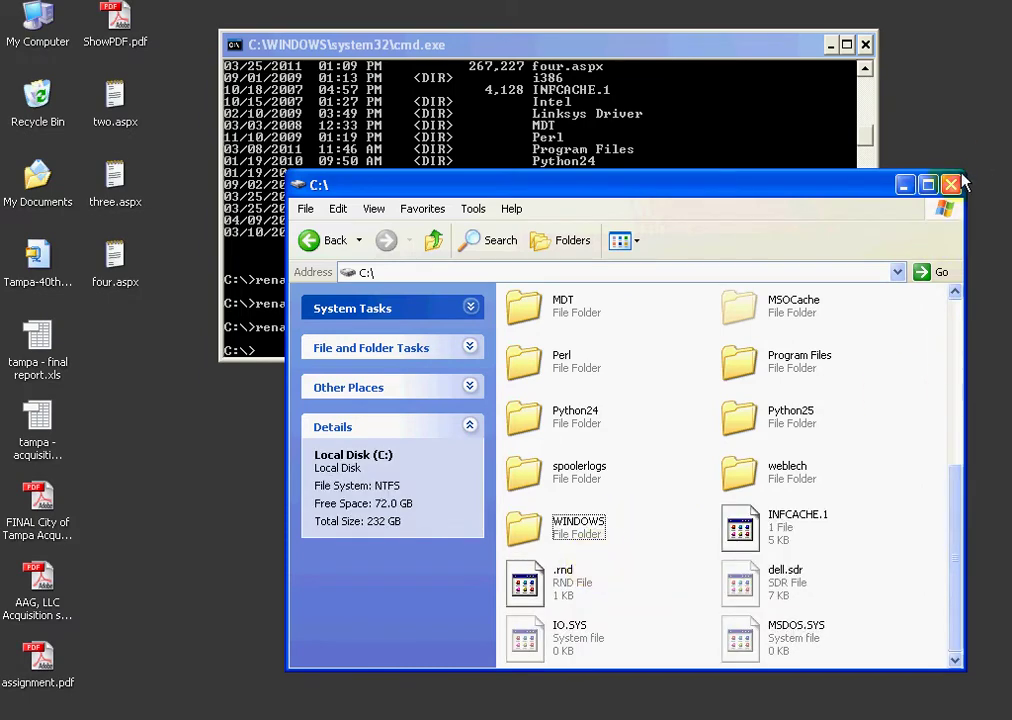
pyautogui.click(955, 184)
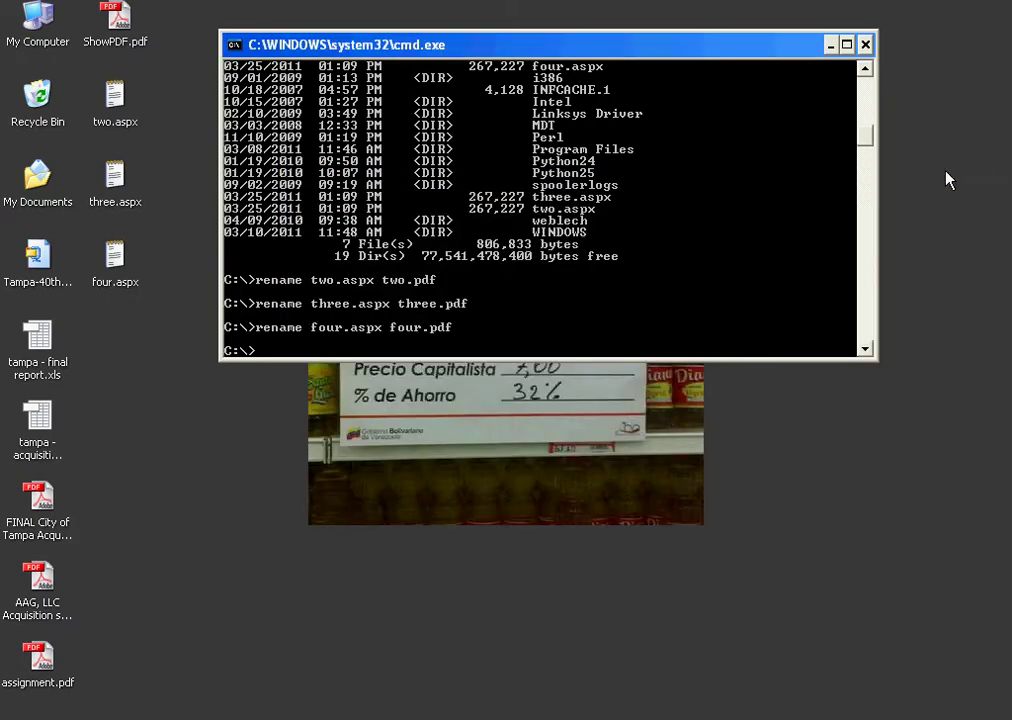
# Step: Create a new folder on the desktop and paste copies of two.aspx, three.aspx and four.aspx into it
pyautogui.rightClick(112, 338)
pyautogui.moveTo(118, 443)
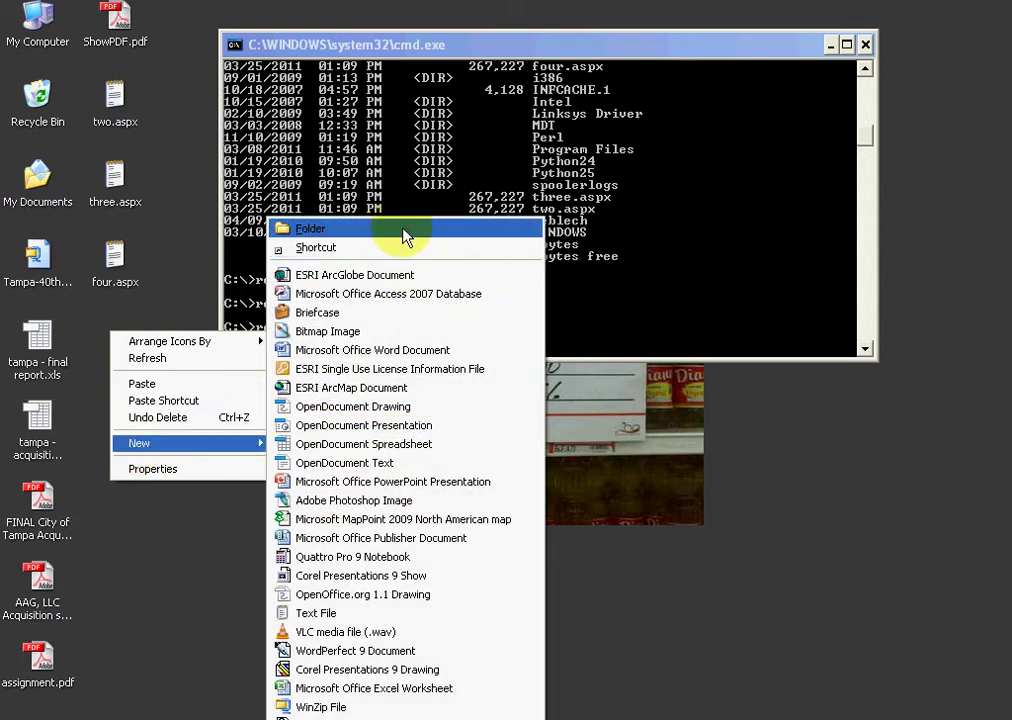
pyautogui.click(406, 237)
pyautogui.moveTo(155, 82); pyautogui.dragTo(84, 276)
pyautogui.click(110, 348)
pyautogui.doubleClick(112, 348)
pyautogui.moveTo(493, 35); pyautogui.dragTo(527, 110)
pyautogui.hotkey('ctrl', 'v')
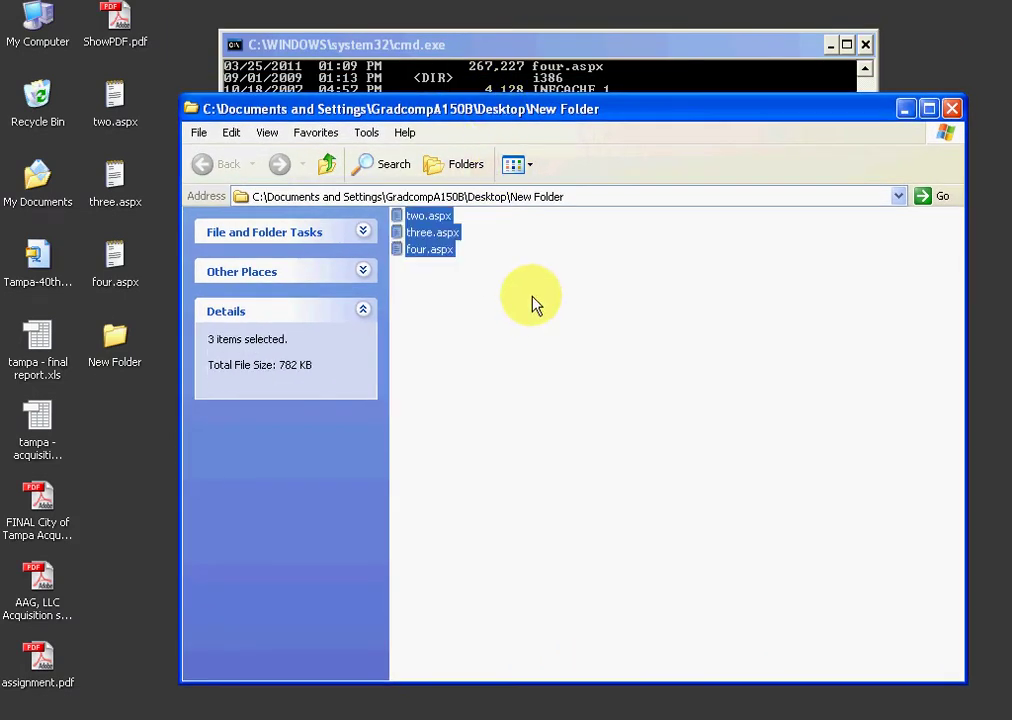
pyautogui.click(551, 255)
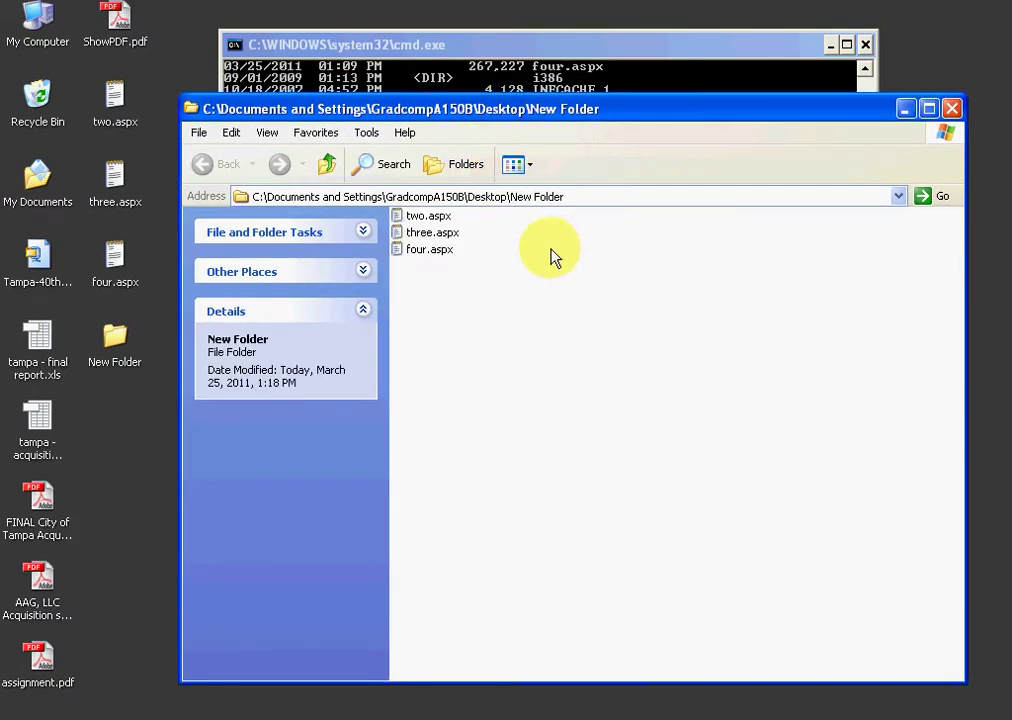
# Step: Change the command prompt's directory to c:\Documents and Settings\GradcompA150B\Desktop\New Folder and list its files with dir
pyautogui.click(462, 199)
pyautogui.moveTo(390, 116); pyautogui.dragTo(403, 409)
pyautogui.click(420, 250)
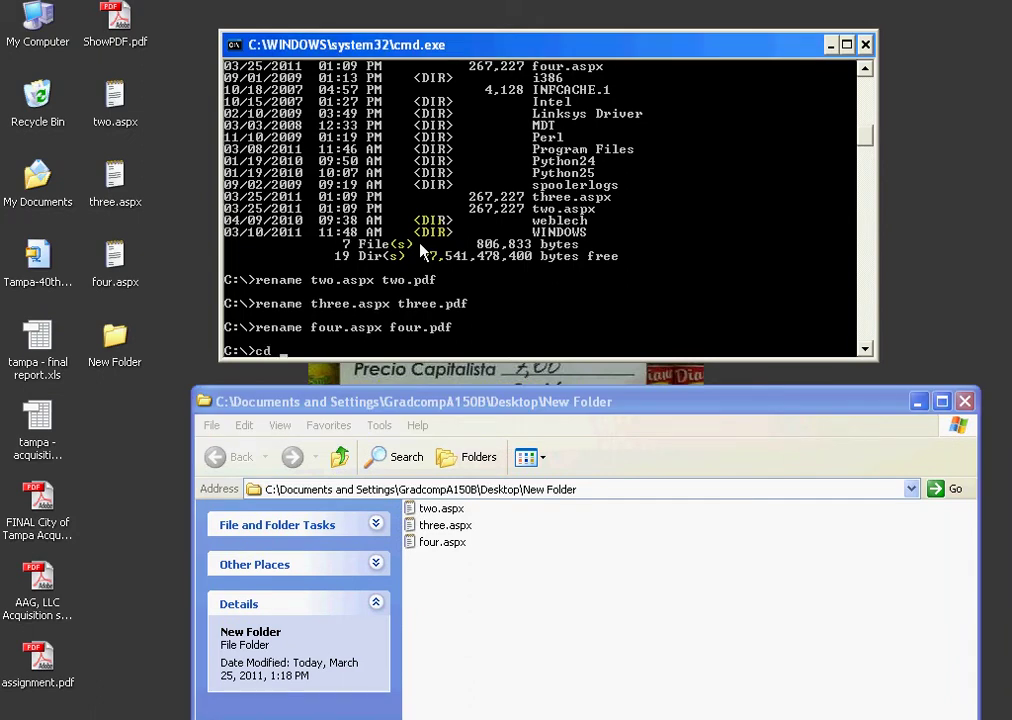
pyautogui.write('cd c:\\Documents')
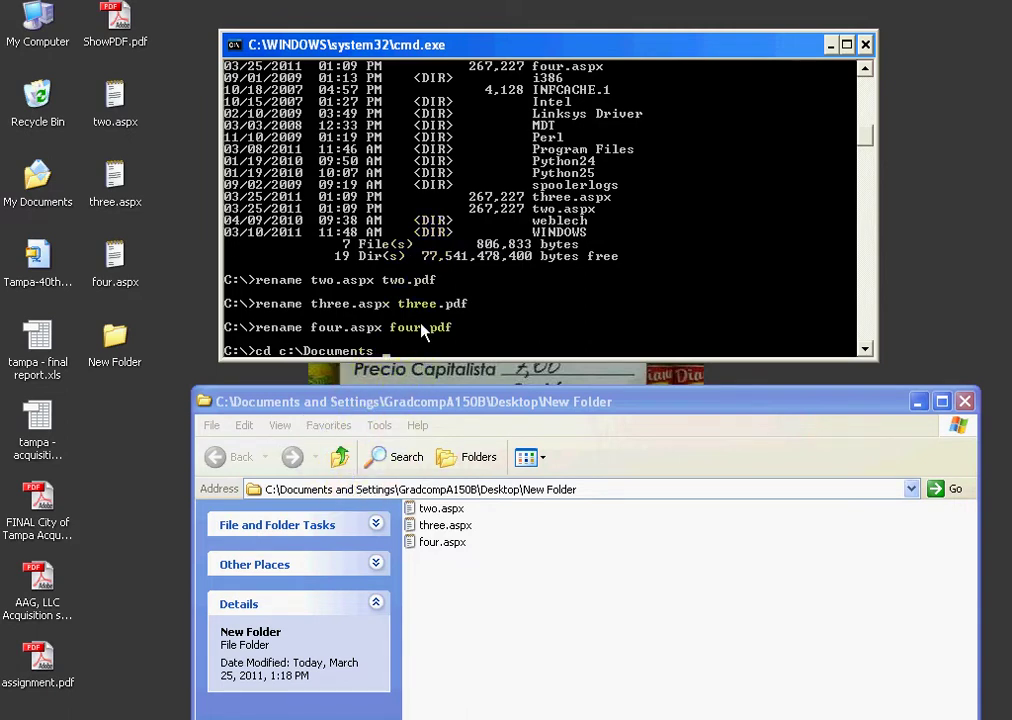
pyautogui.write(' and Settings\\GradcompA15')
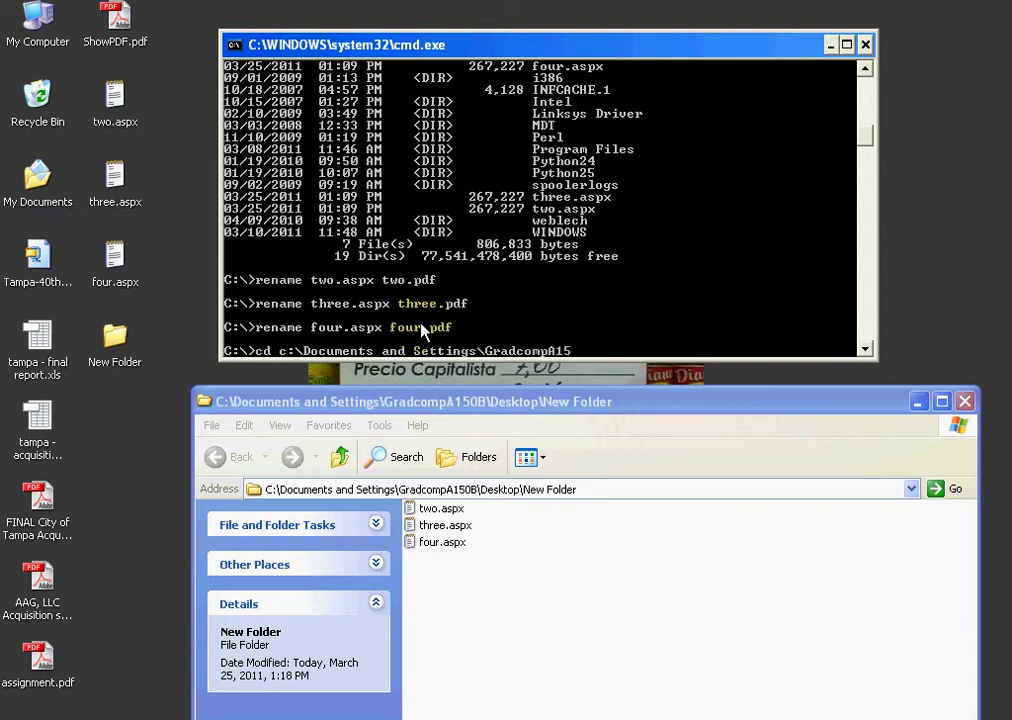
pyautogui.write('0B\\Desktiop\\New Folder')
pyautogui.press('Return')
pyautogui.write('dir')
pyautogui.press('Return')
# Step: Rerun the earlier rename commands in New Folder to turn two.aspx, three.aspx and four.aspx into two.pdf, three.pdf and four.pdf
pyautogui.press('Up')
pyautogui.press('Up')
pyautogui.press('Up')
pyautogui.press('Up')
pyautogui.press('Up')
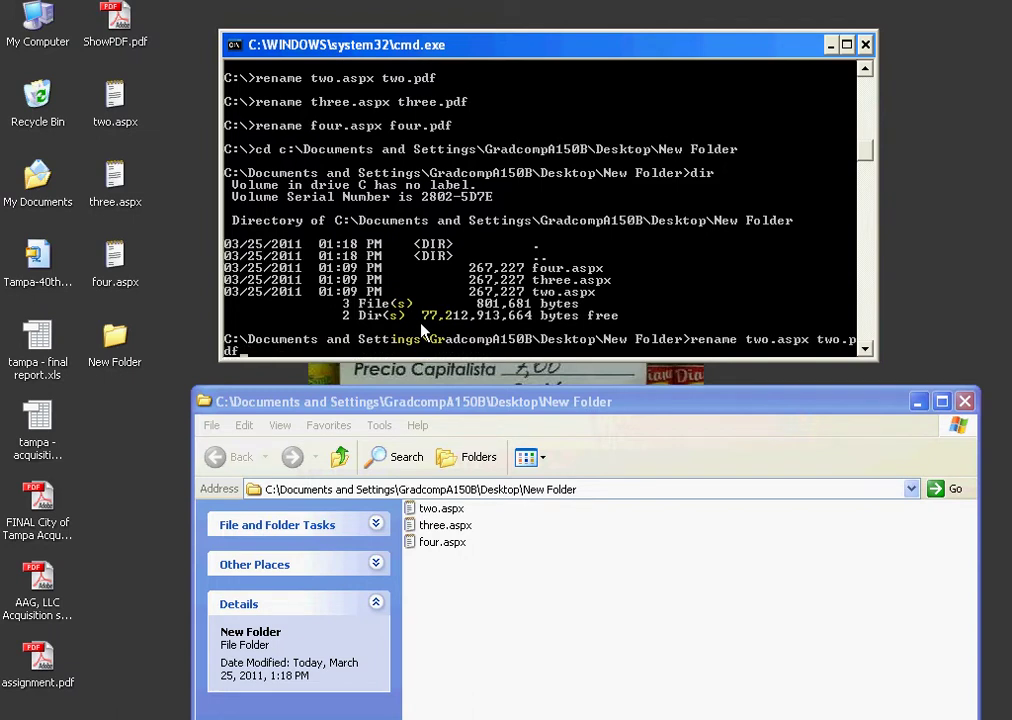
pyautogui.press('Return')
pyautogui.press('Up')
pyautogui.press('Down')
pyautogui.press('Return')
pyautogui.press('Up')
pyautogui.press('Down')
pyautogui.press('Return')
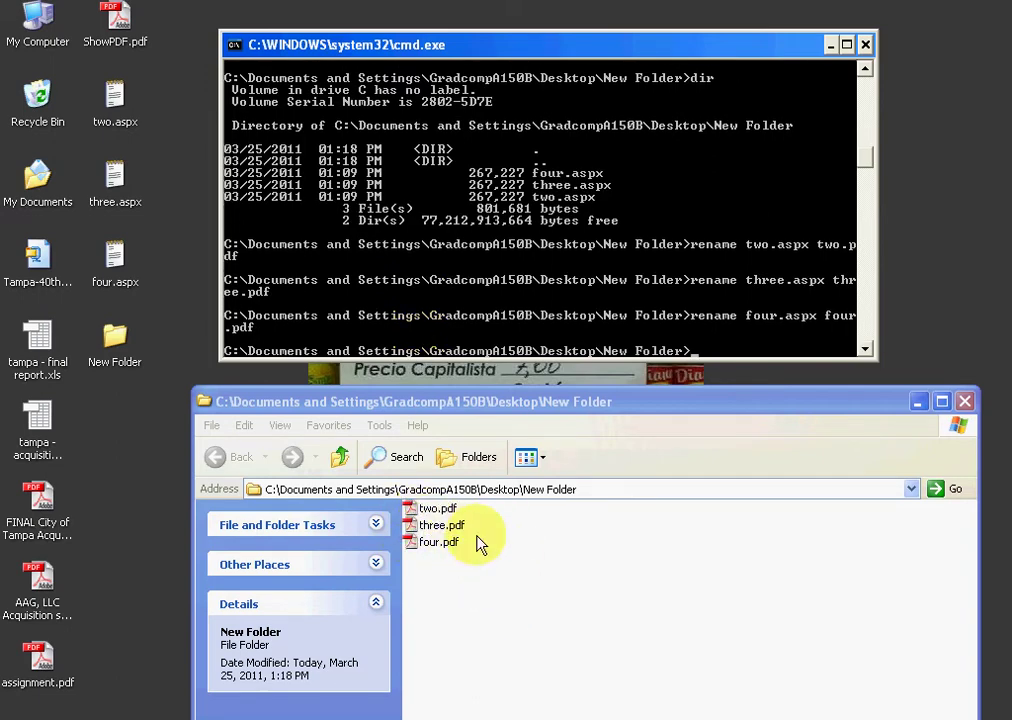
# Step: Copy the tampa - acquisition status report.xls from the desktop into New Folder
pyautogui.moveTo(548, 410); pyautogui.dragTo(520, 90)
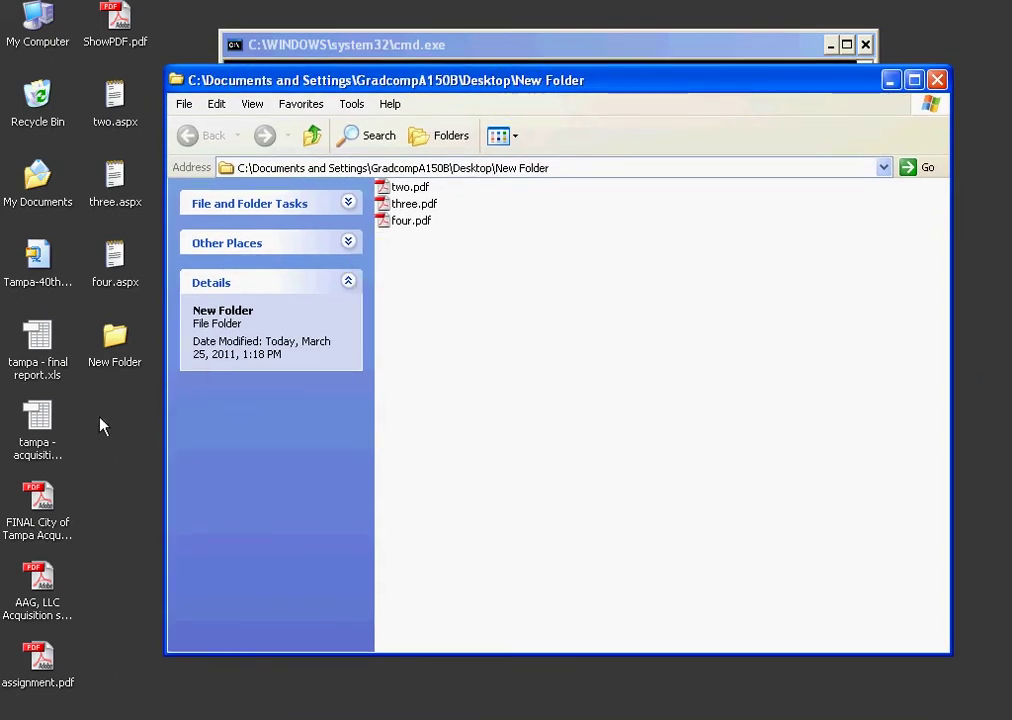
pyautogui.click(40, 420)
pyautogui.moveTo(40, 420); pyautogui.dragTo(510, 368)
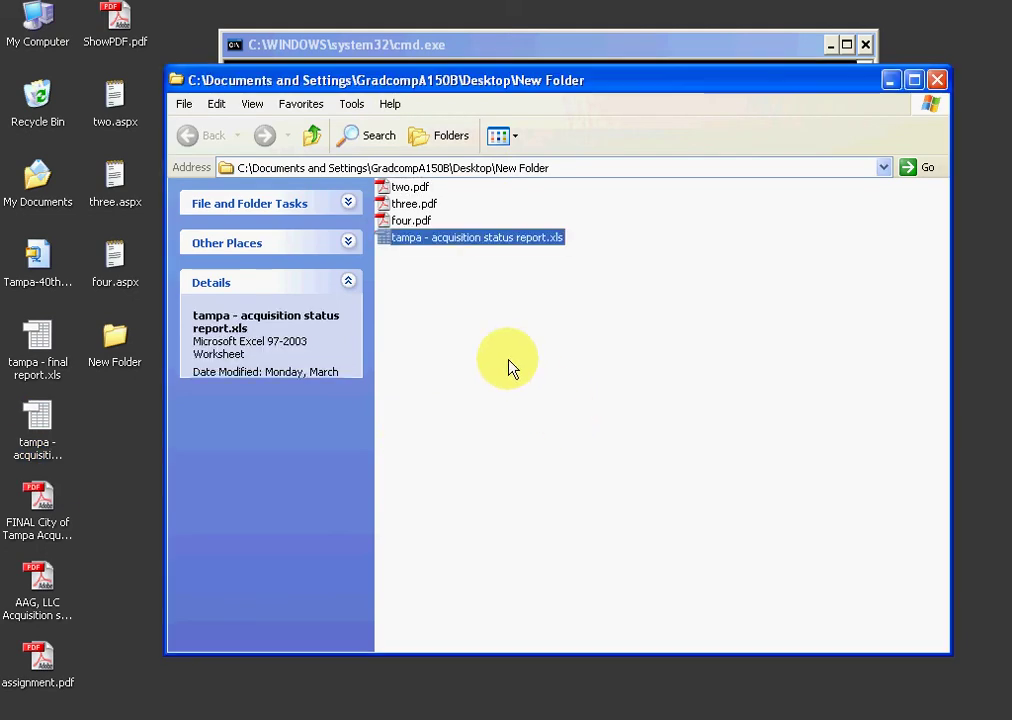
# Step: Open the acquisition status report, look across the red-headed columns of Segment A, and return to the folder
pyautogui.doubleClick(476, 240)
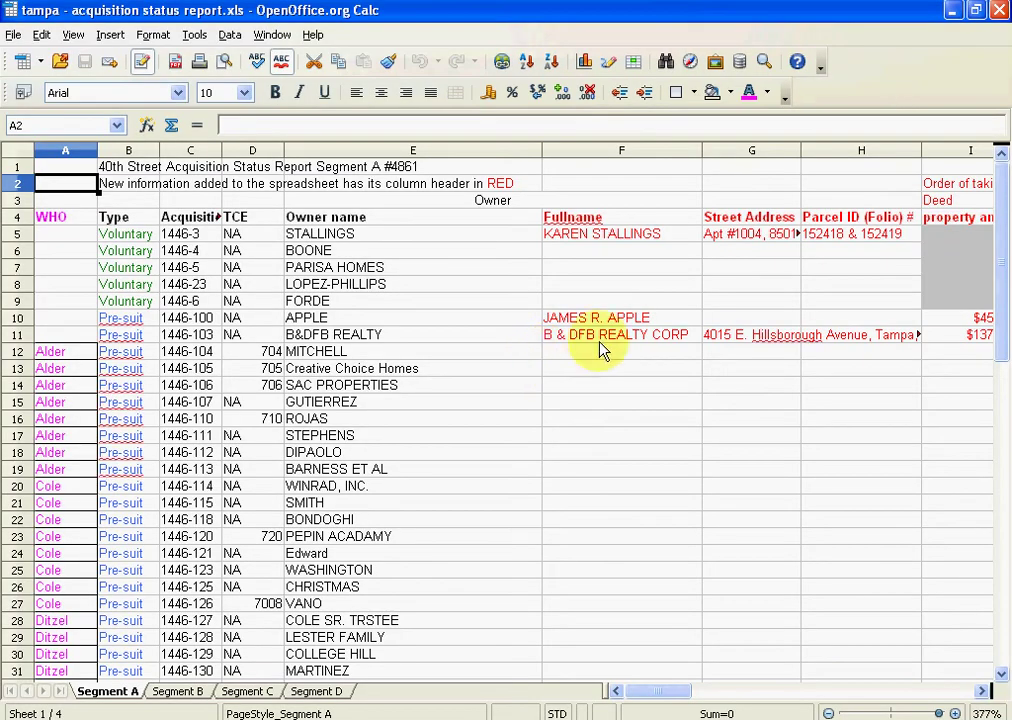
pyautogui.moveTo(660, 691); pyautogui.dragTo(700, 691)
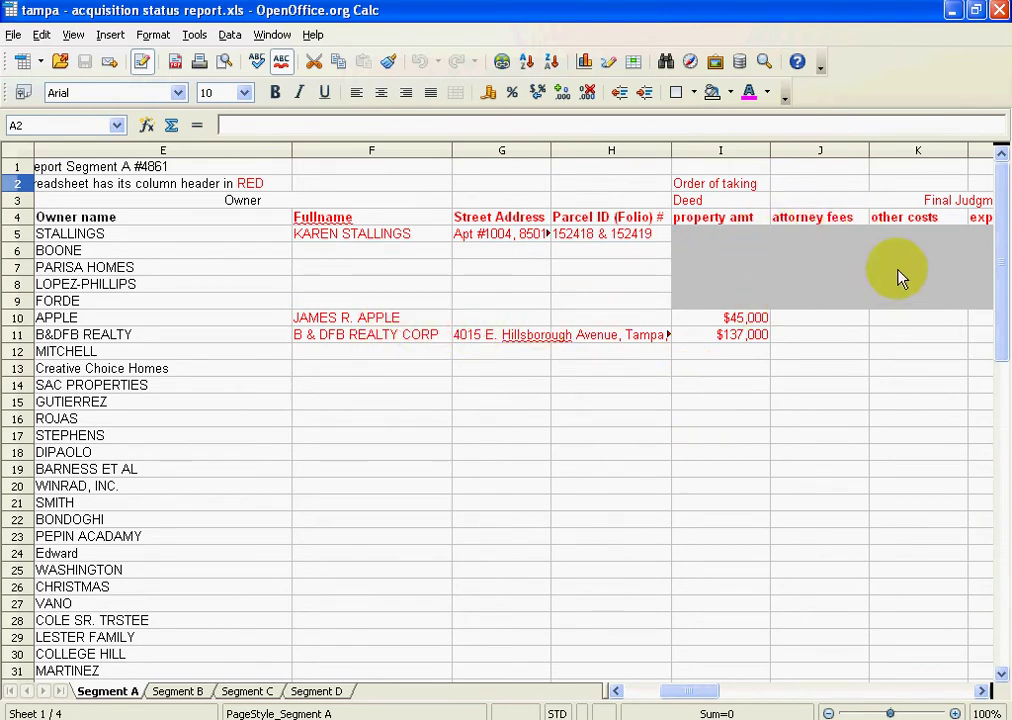
pyautogui.click(785, 2)
# Step: Compress the three PDFs and the status report in New Folder together into one zipped folder
pyautogui.click(495, 312)
pyautogui.moveTo(495, 312); pyautogui.dragTo(398, 214)
pyautogui.rightClick(398, 212)
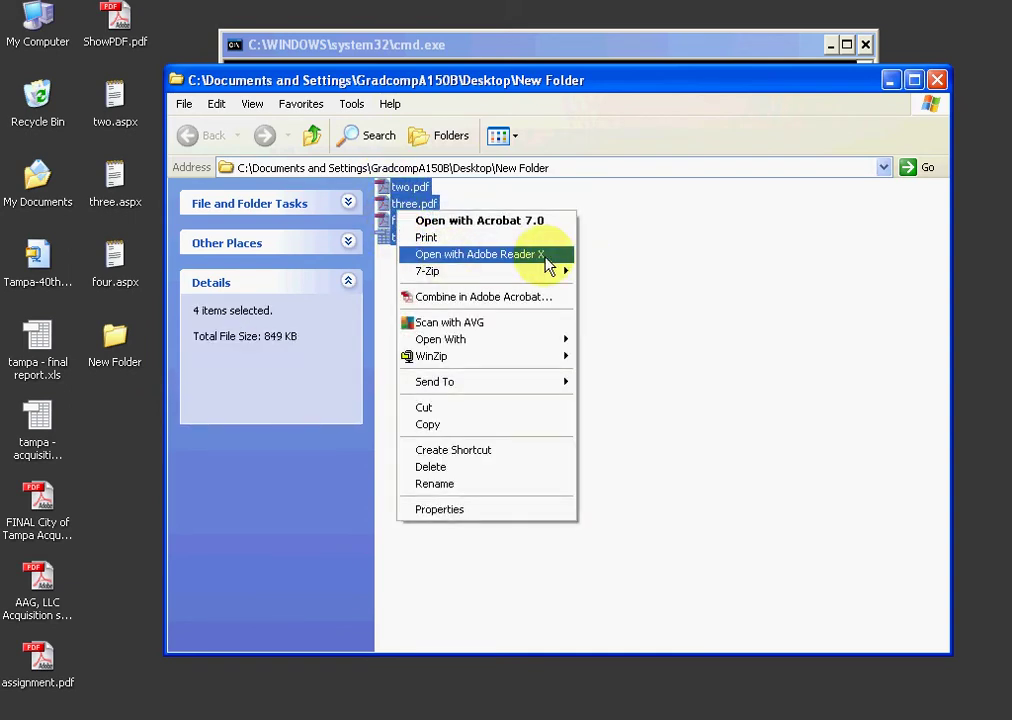
pyautogui.moveTo(530, 356)
pyautogui.moveTo(549, 382)
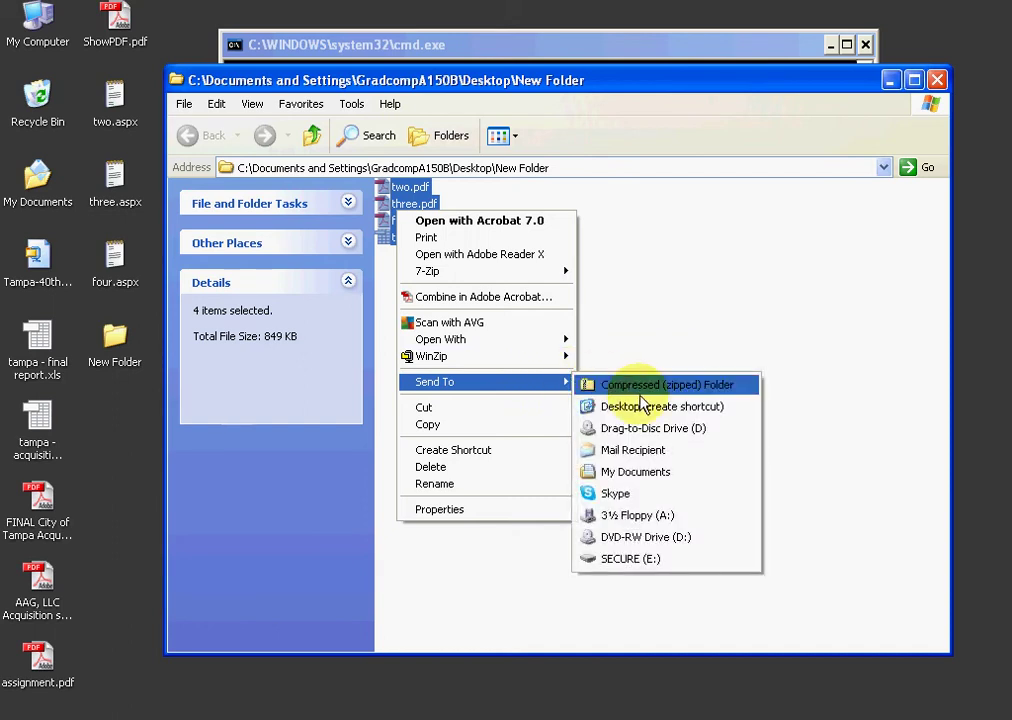
pyautogui.click(605, 373)
pyautogui.click(596, 365)
# Step: Rename the new zip file in New Folder as lastname.zip
pyautogui.click(436, 258)
pyautogui.click(436, 258)
pyautogui.press('Right')
pyautogui.hotkey('shift', 'Home')
pyautogui.press('BackSpace')
pyautogui.write('lastname')
pyautogui.press('Return')
pyautogui.click(497, 289)
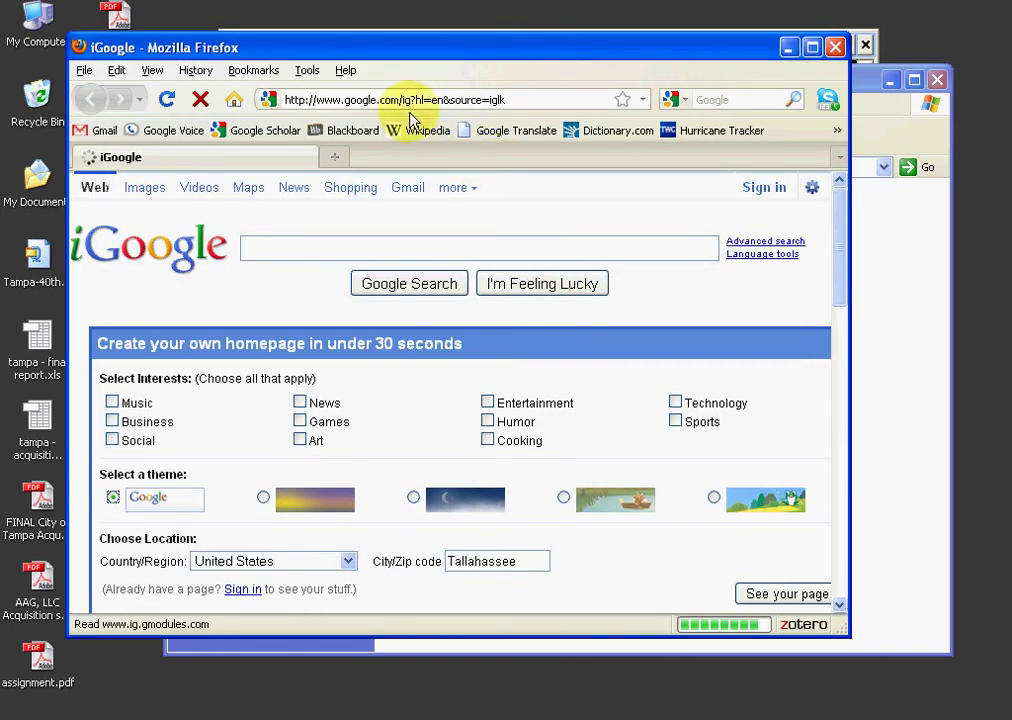
# Step: Switch to Firefox and load yousendit.com
pyautogui.click(412, 104)
pyautogui.write('yousend')
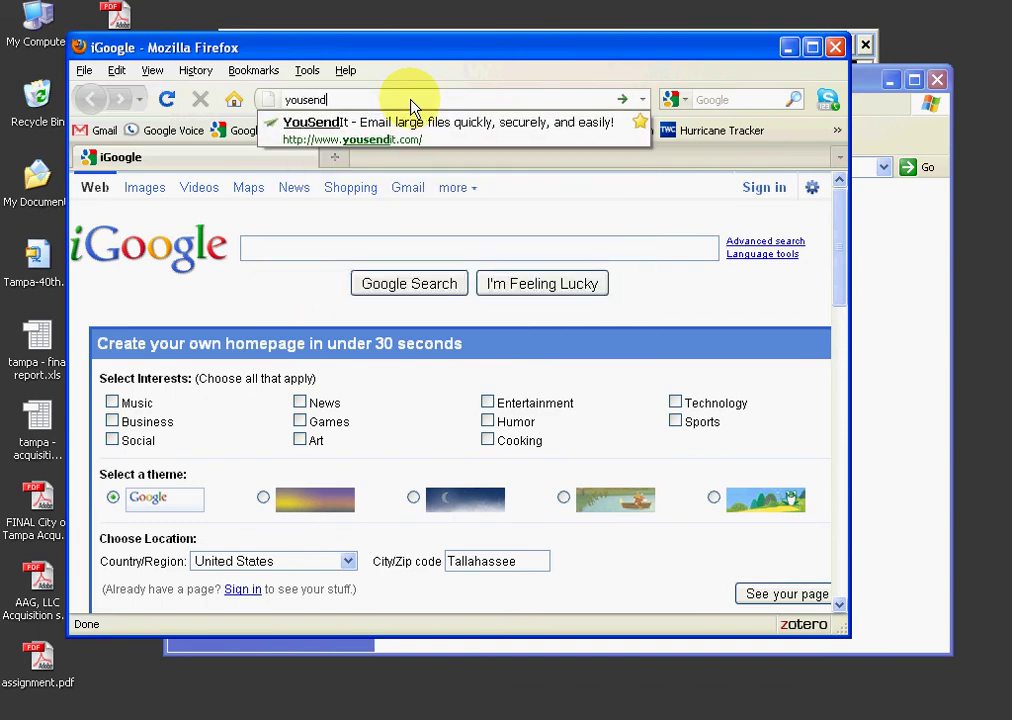
pyautogui.write('it.com')
pyautogui.press('Return')
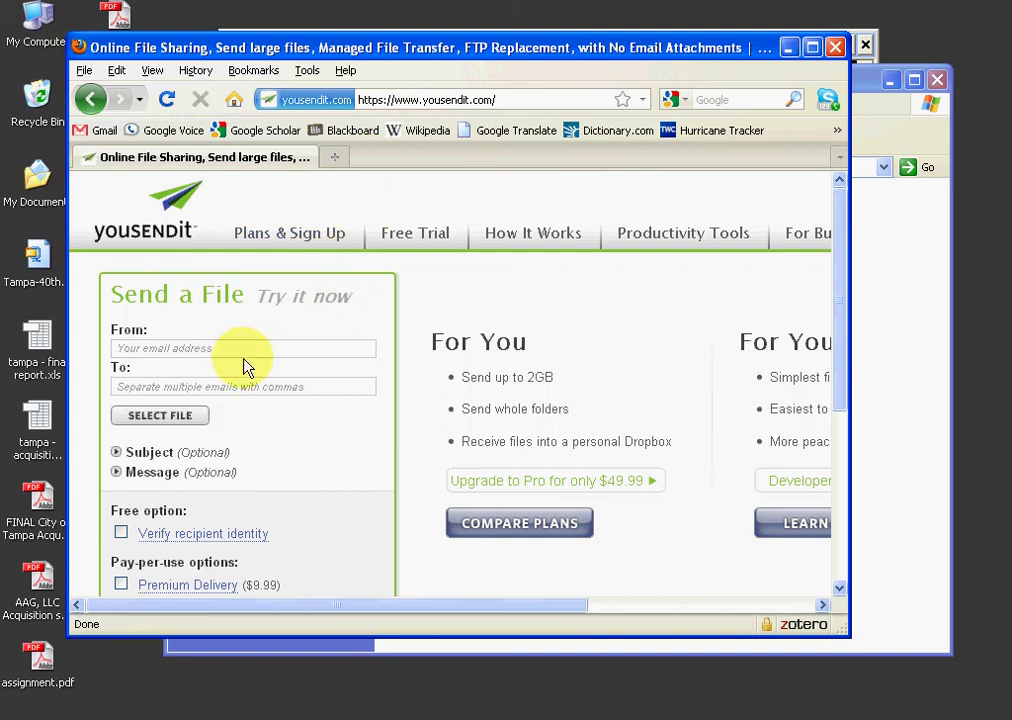
# Step: Look at the Send a File form's file selection without choosing a file, view the sign-up options, and minimize the browser
pyautogui.click(195, 418)
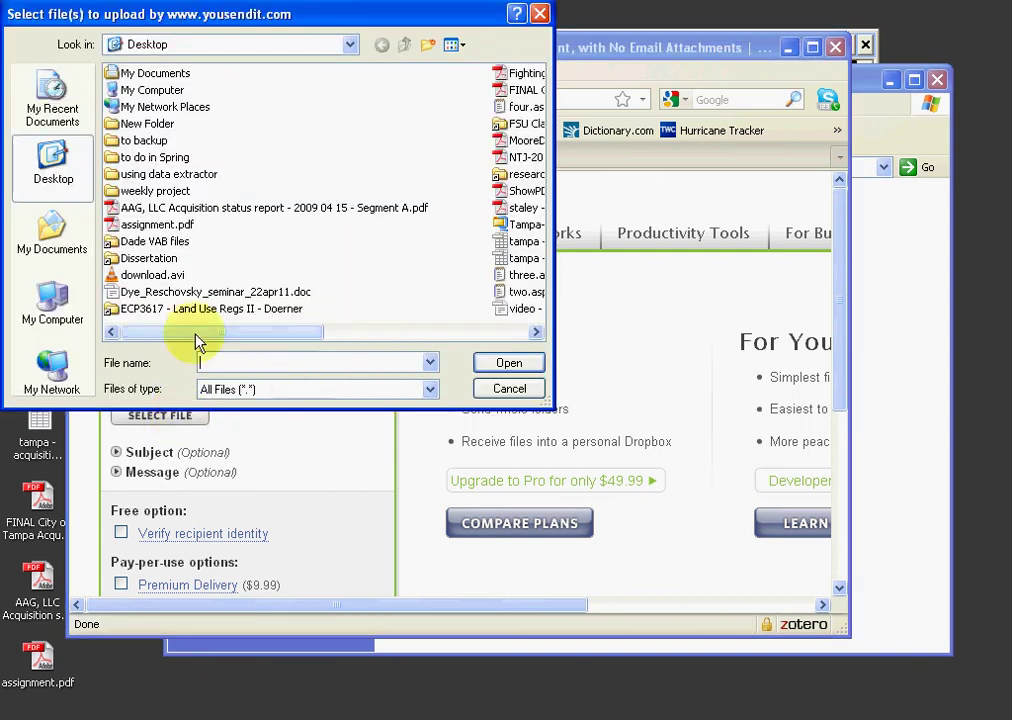
pyautogui.click(510, 392)
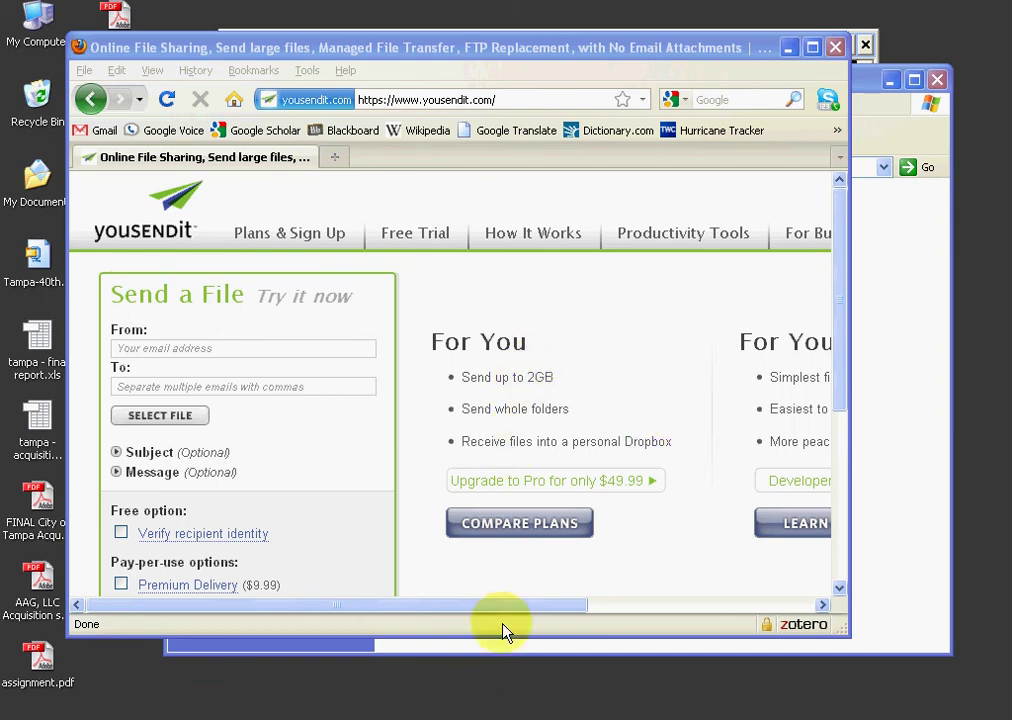
pyautogui.moveTo(503, 611); pyautogui.dragTo(708, 606)
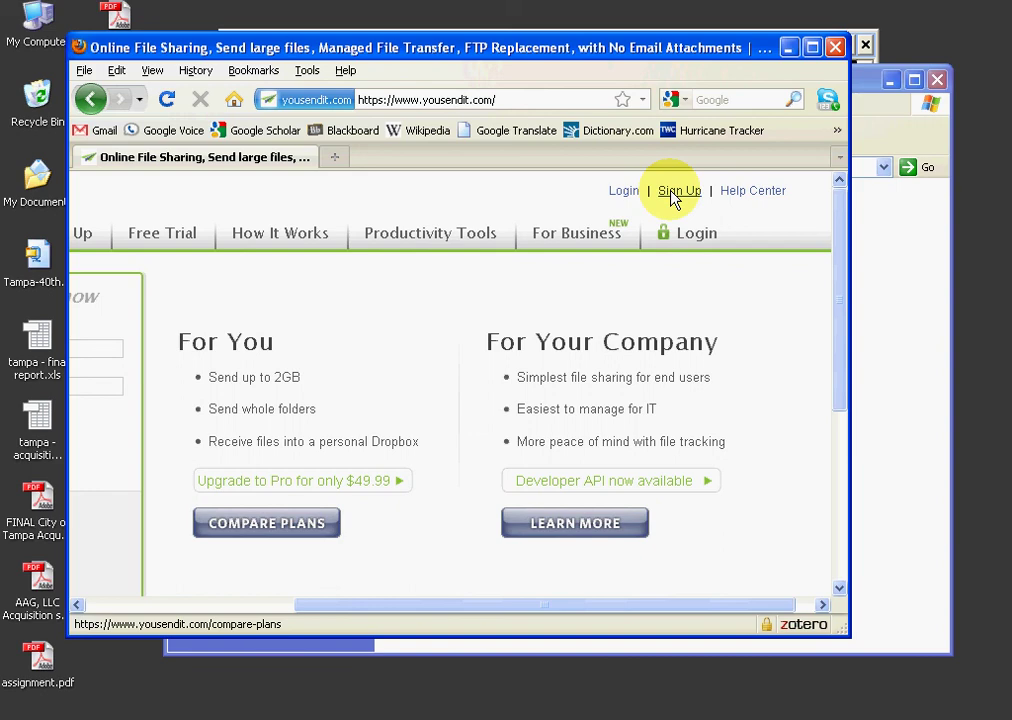
pyautogui.moveTo(655, 603); pyautogui.dragTo(437, 588)
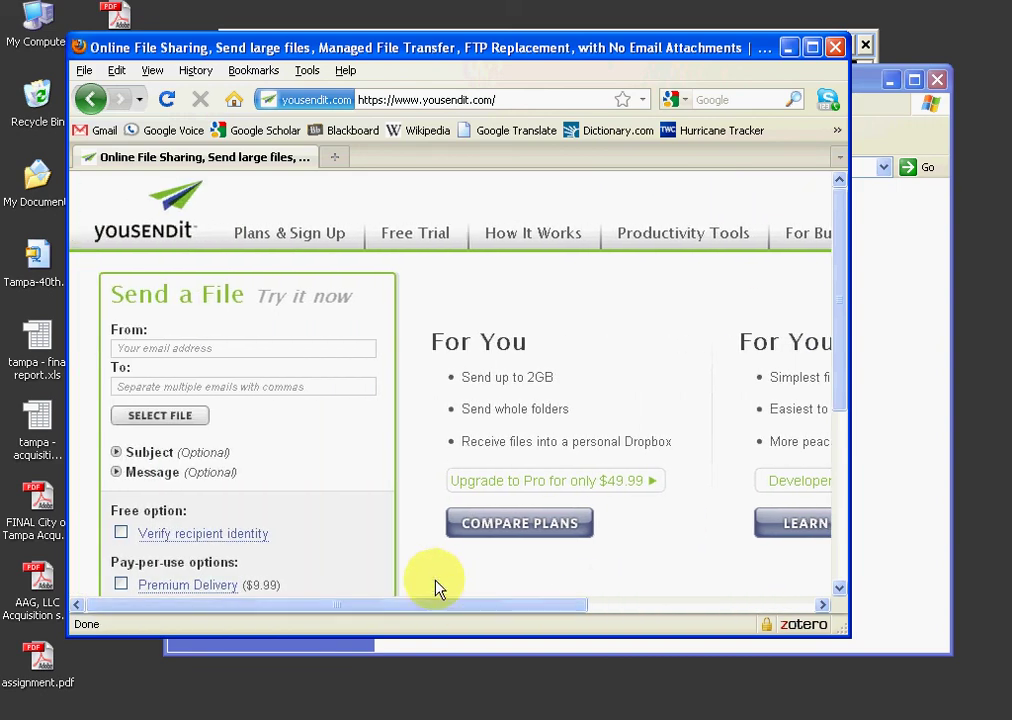
pyautogui.click(789, 48)
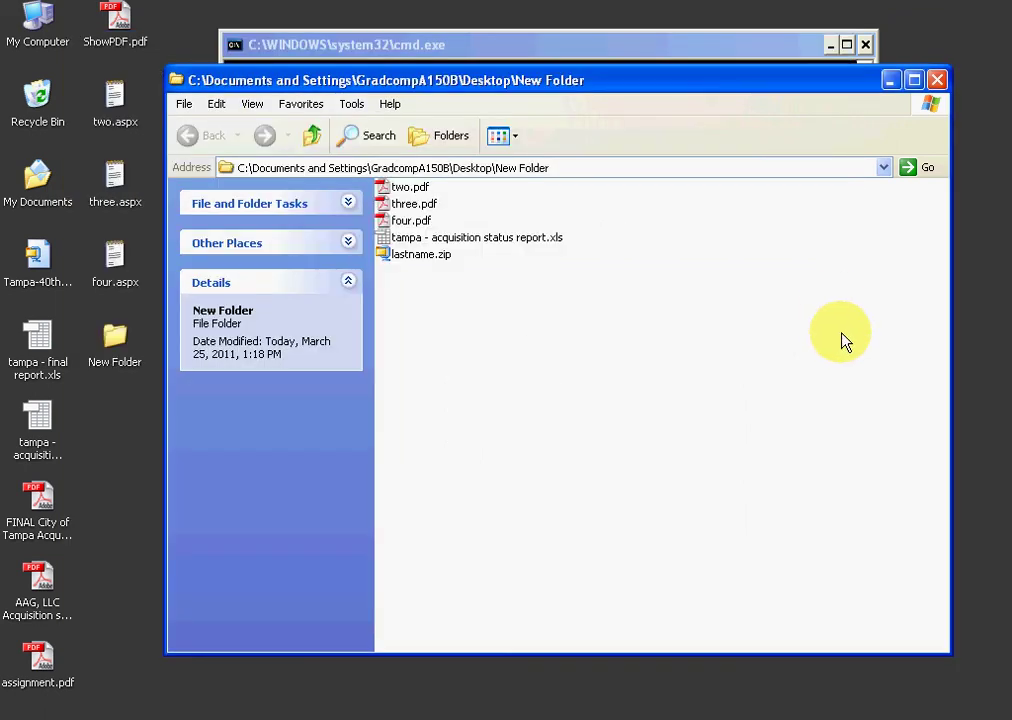